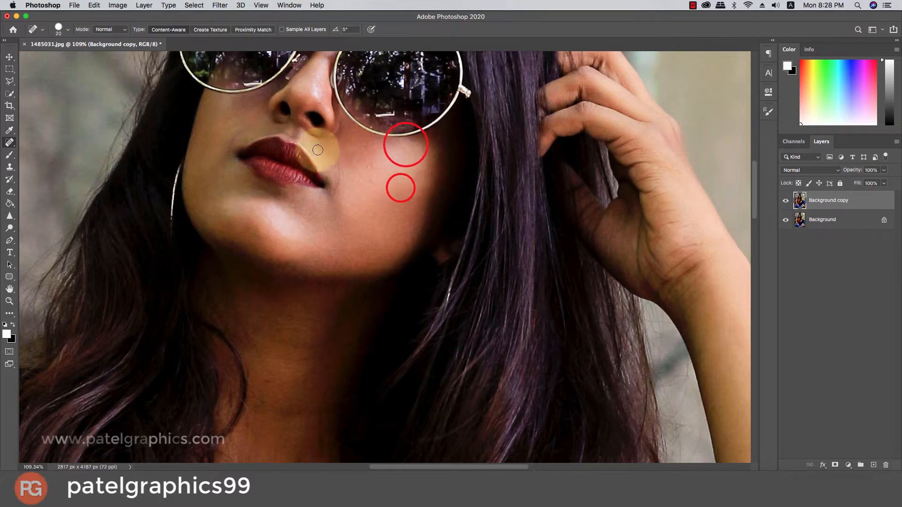
Step: Remove the remaining blemishes on the forehead above the sunglasses with the Spot Healing Brush
{"action": "scroll", "coordinate": [368, 166], "scroll_direction": "up", "scroll_amount": 5}
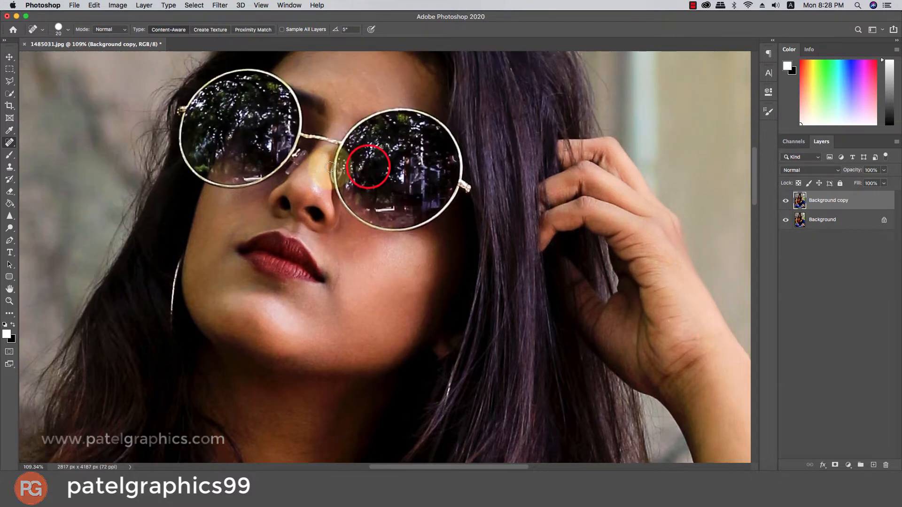
{"action": "left_click", "coordinate": [337, 103]}
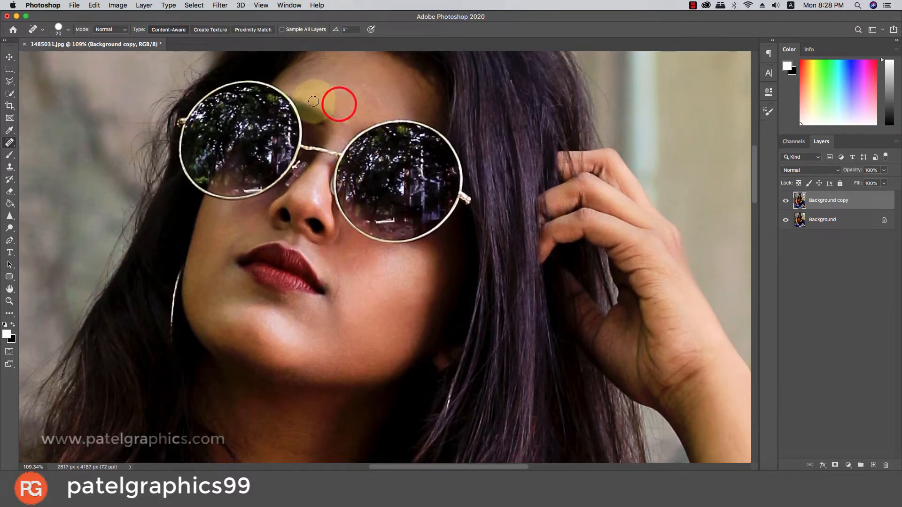
{"action": "left_click", "coordinate": [361, 102]}
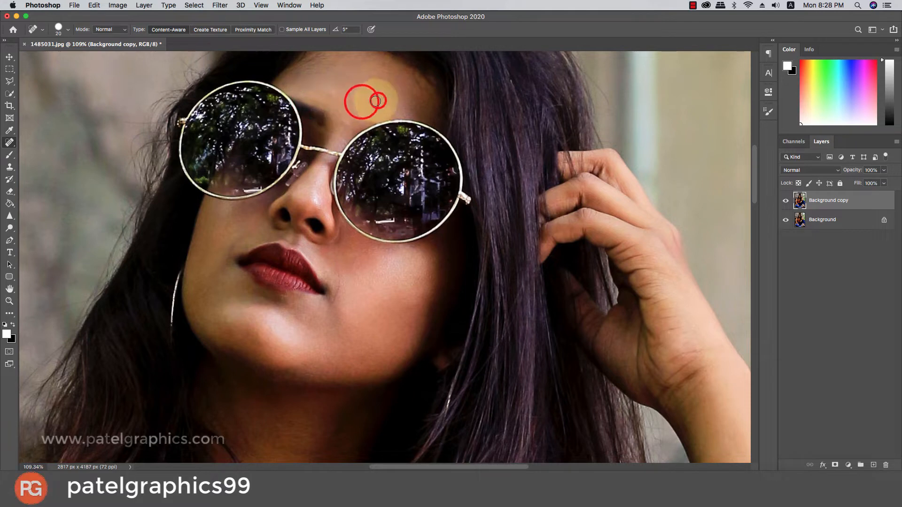
Step: Switch to the Mixer Brush at a small size and blend the skin of the cheek beside the nose and mouth
{"action": "left_click", "coordinate": [9, 155]}
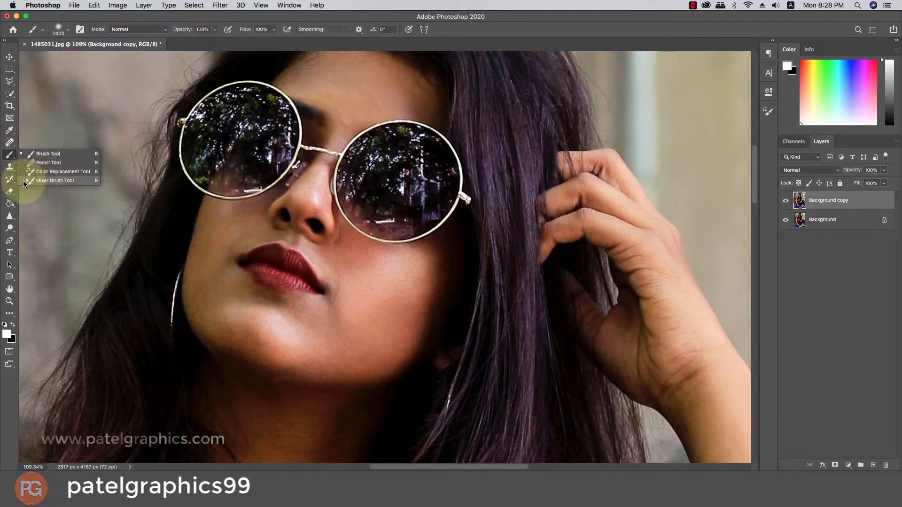
{"action": "left_click", "coordinate": [54, 180]}
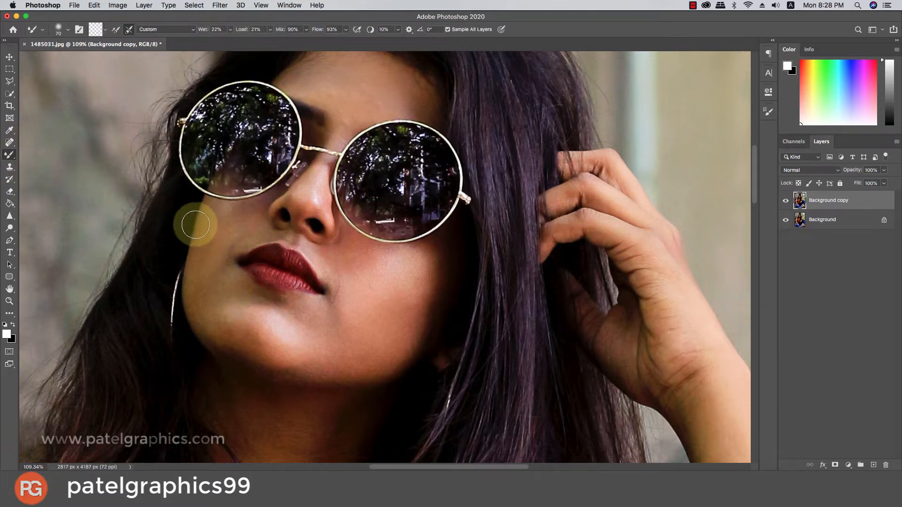
{"action": "key", "text": "bracketleft"}
{"action": "left_click", "coordinate": [343, 279]}
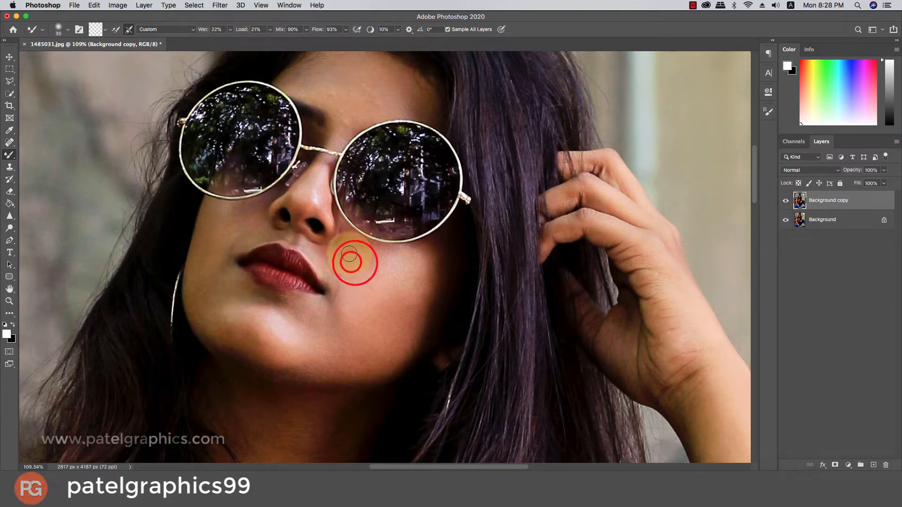
{"action": "key", "text": "bracketright"}
{"action": "mouse_move", "coordinate": [355, 248]}
{"action": "left_mouse_down"}
{"action": "mouse_move", "coordinate": [382, 265]}
{"action": "mouse_move", "coordinate": [395, 257]}
{"action": "mouse_move", "coordinate": [386, 255]}
{"action": "mouse_move", "coordinate": [408, 254]}
{"action": "mouse_move", "coordinate": [373, 260]}
{"action": "mouse_move", "coordinate": [404, 270]}
{"action": "mouse_move", "coordinate": [363, 287]}
{"action": "mouse_move", "coordinate": [350, 260]}
{"action": "mouse_move", "coordinate": [368, 249]}
{"action": "left_mouse_up"}
Step: Adjust the Mixer Brush size and smooth the skin of the cheek just below the sunglasses lens nearest the raised hand
{"action": "key", "text": "bracketright"}
{"action": "key", "text": "bracketright"}
{"action": "key", "text": "bracketleft"}
{"action": "key", "text": "bracketleft"}
{"action": "key", "text": "bracketleft"}
{"action": "key", "text": "bracketleft"}
{"action": "key", "text": "bracketright"}
{"action": "key", "text": "bracketright"}
{"action": "key", "text": "bracketright"}
{"action": "key", "text": "bracketright"}
{"action": "mouse_move", "coordinate": [423, 243]}
{"action": "left_mouse_down"}
{"action": "mouse_move", "coordinate": [410, 263]}
{"action": "mouse_move", "coordinate": [421, 260]}
{"action": "mouse_move", "coordinate": [418, 290]}
{"action": "mouse_move", "coordinate": [424, 258]}
{"action": "mouse_move", "coordinate": [405, 319]}
{"action": "mouse_move", "coordinate": [377, 316]}
{"action": "mouse_move", "coordinate": [382, 299]}
{"action": "mouse_move", "coordinate": [403, 295]}
{"action": "mouse_move", "coordinate": [386, 303]}
{"action": "left_mouse_up"}
Step: Smooth the lower part of the same cheek toward the jawline using a larger Mixer Brush
{"action": "key", "text": "bracketright"}
{"action": "mouse_move", "coordinate": [382, 299]}
{"action": "left_mouse_down"}
{"action": "mouse_move", "coordinate": [382, 286]}
{"action": "mouse_move", "coordinate": [381, 312]}
{"action": "left_mouse_up"}
{"action": "mouse_move", "coordinate": [381, 292]}
{"action": "left_mouse_down"}
{"action": "mouse_move", "coordinate": [375, 319]}
{"action": "mouse_move", "coordinate": [374, 303]}
{"action": "left_mouse_up"}
{"action": "mouse_move", "coordinate": [372, 283]}
{"action": "left_mouse_down"}
{"action": "mouse_move", "coordinate": [382, 270]}
{"action": "mouse_move", "coordinate": [404, 288]}
{"action": "mouse_move", "coordinate": [372, 285]}
{"action": "mouse_move", "coordinate": [357, 328]}
{"action": "mouse_move", "coordinate": [362, 353]}
{"action": "left_mouse_up"}
Step: Smooth the jaw and cheek on the earring side of the face up to the sunglasses with a smaller Mixer Brush
{"action": "key", "text": "bracketleft"}
{"action": "key", "text": "bracketleft"}
{"action": "key", "text": "bracketleft"}
{"action": "mouse_move", "coordinate": [227, 306]}
{"action": "left_mouse_down"}
{"action": "mouse_move", "coordinate": [273, 332]}
{"action": "mouse_move", "coordinate": [262, 315]}
{"action": "mouse_move", "coordinate": [226, 318]}
{"action": "mouse_move", "coordinate": [263, 314]}
{"action": "mouse_move", "coordinate": [263, 341]}
{"action": "mouse_move", "coordinate": [280, 348]}
{"action": "mouse_move", "coordinate": [237, 326]}
{"action": "mouse_move", "coordinate": [245, 337]}
{"action": "mouse_move", "coordinate": [249, 326]}
{"action": "mouse_move", "coordinate": [213, 322]}
{"action": "mouse_move", "coordinate": [229, 328]}
{"action": "mouse_move", "coordinate": [217, 335]}
{"action": "mouse_move", "coordinate": [248, 318]}
{"action": "mouse_move", "coordinate": [261, 348]}
{"action": "mouse_move", "coordinate": [279, 340]}
{"action": "mouse_move", "coordinate": [317, 355]}
{"action": "mouse_move", "coordinate": [299, 363]}
{"action": "mouse_move", "coordinate": [317, 352]}
{"action": "mouse_move", "coordinate": [277, 306]}
{"action": "mouse_move", "coordinate": [226, 299]}
{"action": "left_mouse_up"}
{"action": "key", "text": "bracketright"}
{"action": "key", "text": "bracketleft"}
{"action": "key", "text": "bracketleft"}
{"action": "key", "text": "bracketleft"}
{"action": "key", "text": "bracketleft"}
{"action": "key", "text": "bracketright"}
{"action": "key", "text": "bracketright"}
{"action": "mouse_move", "coordinate": [207, 302]}
{"action": "left_mouse_down"}
{"action": "mouse_move", "coordinate": [197, 259]}
{"action": "mouse_move", "coordinate": [209, 237]}
{"action": "mouse_move", "coordinate": [239, 233]}
{"action": "mouse_move", "coordinate": [256, 216]}
{"action": "left_mouse_up"}
Step: Reduce the Mixer Brush size and smooth the skin along the bridge of the nose
{"action": "key", "text": "bracketleft"}
{"action": "key", "text": "bracketleft"}
{"action": "key", "text": "bracketleft"}
{"action": "key", "text": "bracketleft"}
{"action": "mouse_move", "coordinate": [304, 200]}
{"action": "left_mouse_down"}
{"action": "mouse_move", "coordinate": [311, 202]}
{"action": "mouse_move", "coordinate": [319, 177]}
{"action": "left_mouse_up"}
Step: Smooth the forehead skin above the sunglasses, enlarging the Mixer Brush to about 90 px
{"action": "key", "text": "bracketright"}
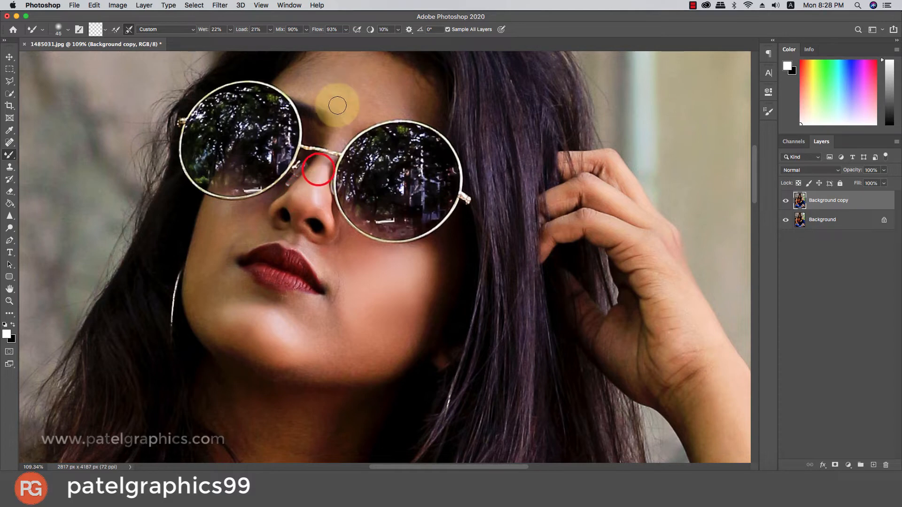
{"action": "mouse_move", "coordinate": [343, 110]}
{"action": "left_mouse_down"}
{"action": "mouse_move", "coordinate": [327, 161]}
{"action": "mouse_move", "coordinate": [333, 166]}
{"action": "mouse_move", "coordinate": [303, 159]}
{"action": "mouse_move", "coordinate": [356, 170]}
{"action": "mouse_move", "coordinate": [378, 162]}
{"action": "left_mouse_up"}
{"action": "scroll", "coordinate": [332, 142], "scroll_direction": "up", "scroll_amount": 5}
{"action": "key", "text": "bracketright"}
{"action": "key", "text": "bracketright"}
{"action": "mouse_move", "coordinate": [369, 172]}
{"action": "left_mouse_down"}
{"action": "mouse_move", "coordinate": [408, 188]}
{"action": "mouse_move", "coordinate": [368, 170]}
{"action": "mouse_move", "coordinate": [345, 193]}
{"action": "mouse_move", "coordinate": [337, 139]}
{"action": "mouse_move", "coordinate": [337, 149]}
{"action": "left_mouse_up"}
{"action": "key", "text": "bracketright"}
Step: Compare the retouched face with the original by toggling the visibility of the Background copy layer
{"action": "scroll", "coordinate": [351, 162], "scroll_direction": "down", "scroll_amount": 6}
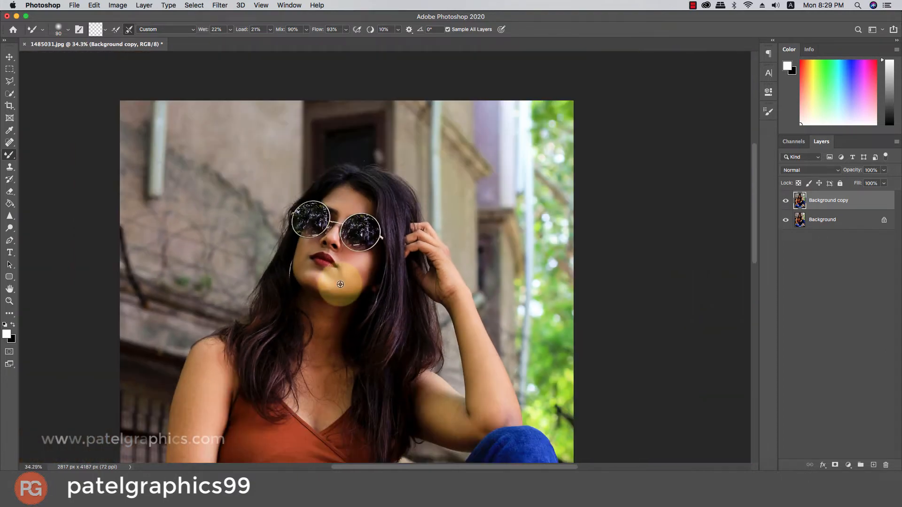
{"action": "scroll", "coordinate": [357, 259], "scroll_direction": "up", "scroll_amount": 2}
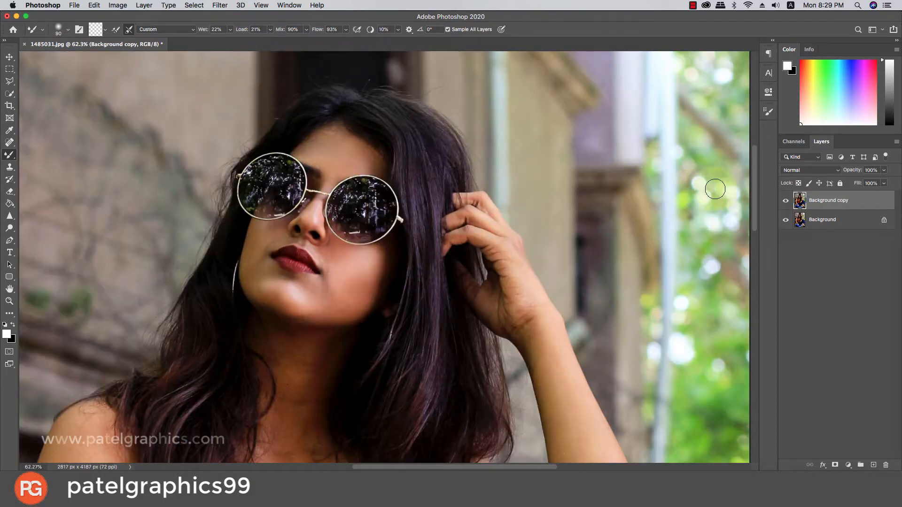
{"action": "left_click", "coordinate": [781, 203]}
Step: Smooth the skin from the shoulder down the outer edge of the lowered arm, undoing one misplaced stroke
{"action": "scroll", "coordinate": [474, 230], "scroll_direction": "down", "scroll_amount": 4}
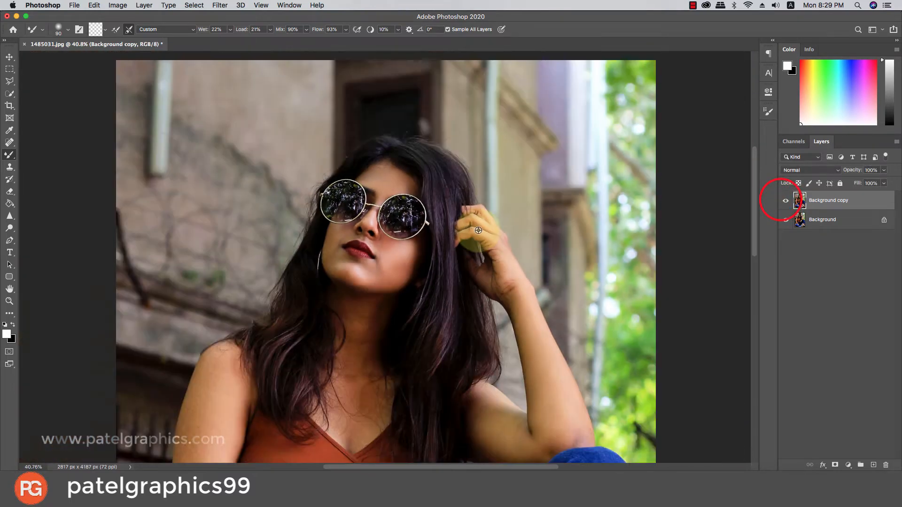
{"action": "scroll", "coordinate": [291, 361], "scroll_direction": "up", "scroll_amount": 2}
{"action": "scroll", "coordinate": [296, 352], "scroll_direction": "up", "scroll_amount": 2}
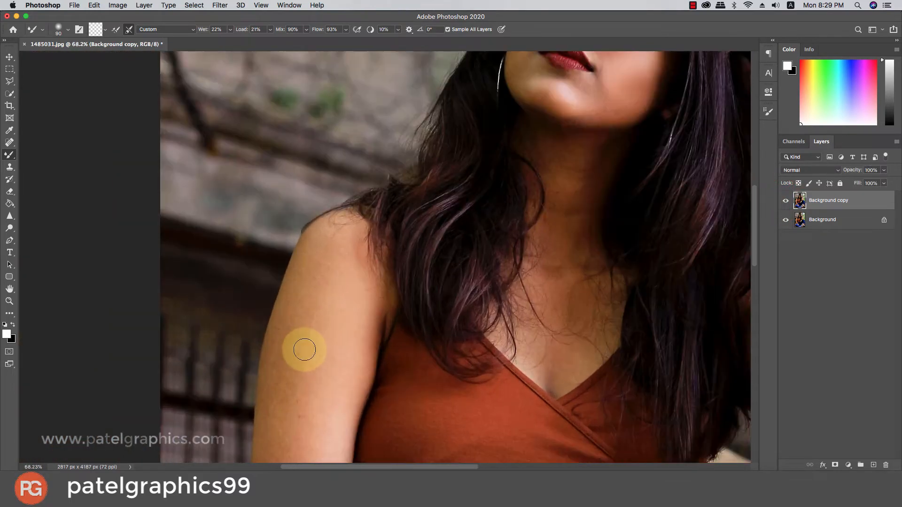
{"action": "left_click", "coordinate": [315, 178]}
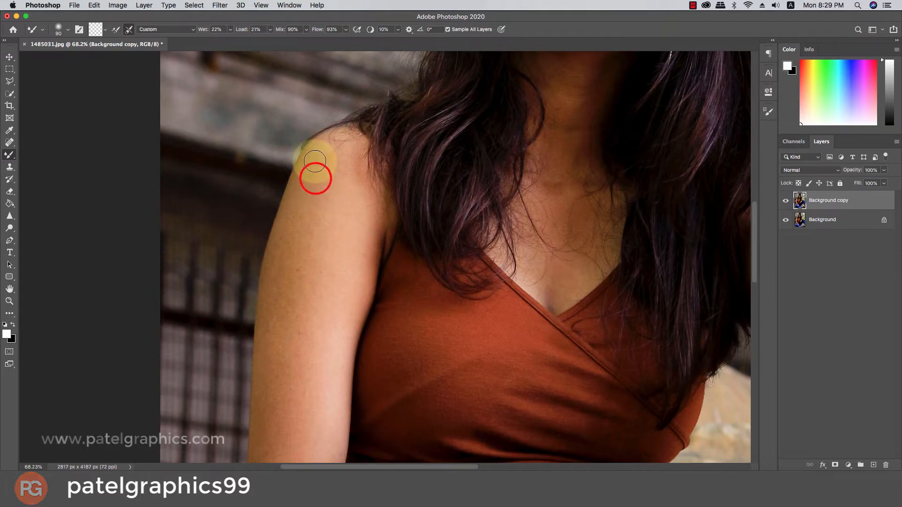
{"action": "mouse_move", "coordinate": [314, 154]}
{"action": "left_mouse_down"}
{"action": "mouse_move", "coordinate": [252, 327]}
{"action": "mouse_move", "coordinate": [266, 339]}
{"action": "mouse_move", "coordinate": [266, 432]}
{"action": "left_mouse_up"}
{"action": "left_click", "coordinate": [272, 252]}
{"action": "key", "text": "super+z"}
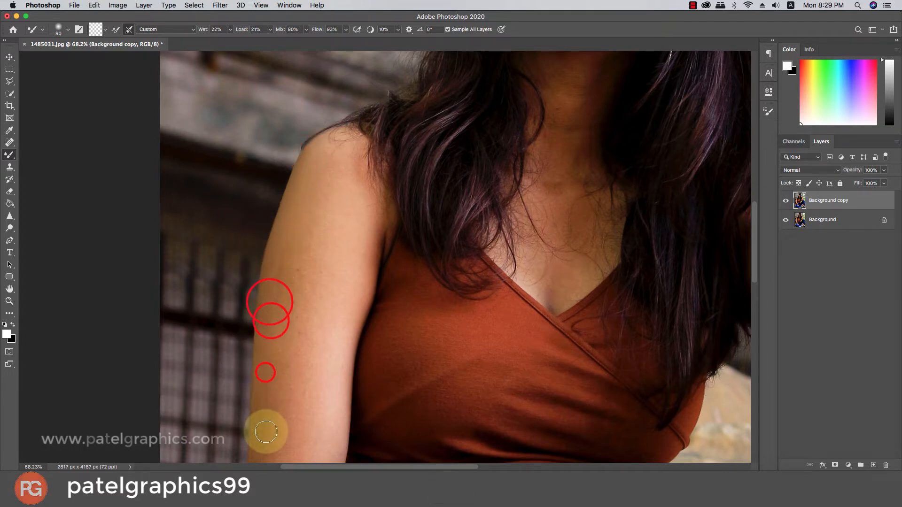
{"action": "left_click", "coordinate": [260, 438]}
Step: Enlarge the Mixer Brush to 150 px and smooth the middle of the lowered arm's upper part
{"action": "left_click_drag", "start_coordinate": [319, 179], "coordinate": [329, 160]}
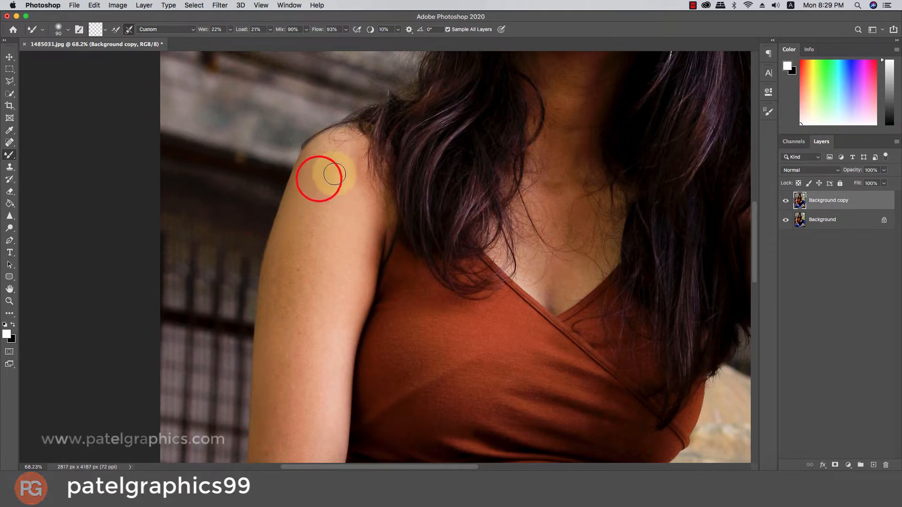
{"action": "key", "text": "bracketright"}
{"action": "mouse_move", "coordinate": [327, 192]}
{"action": "left_mouse_down"}
{"action": "mouse_move", "coordinate": [305, 240]}
{"action": "mouse_move", "coordinate": [304, 229]}
{"action": "mouse_move", "coordinate": [284, 300]}
{"action": "left_mouse_up"}
{"action": "left_click_drag", "start_coordinate": [320, 261], "coordinate": [315, 275]}
{"action": "left_click_drag", "start_coordinate": [319, 256], "coordinate": [313, 296]}
{"action": "left_click_drag", "start_coordinate": [336, 268], "coordinate": [330, 294]}
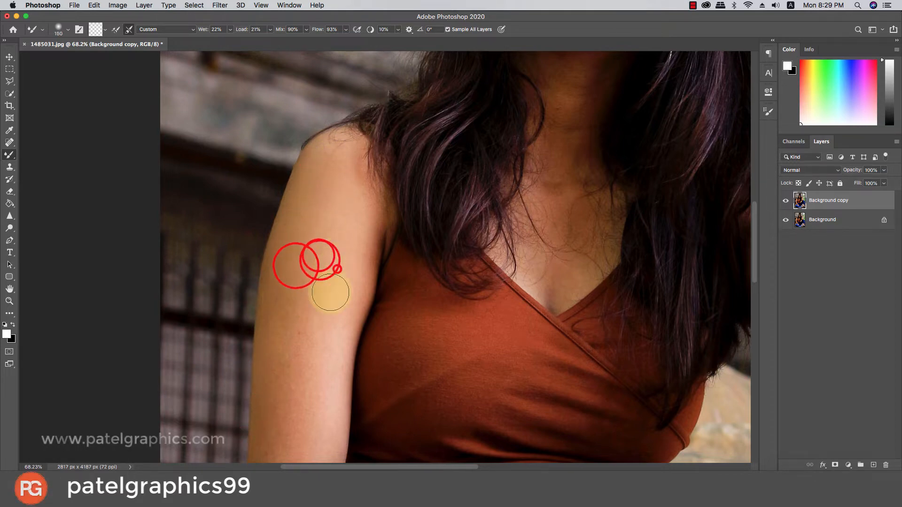
Step: Smooth the rest of the lowered upper arm down toward the elbow, varying the Mixer Brush size
{"action": "scroll", "coordinate": [335, 230], "scroll_direction": "down", "scroll_amount": 4}
{"action": "key", "text": "bracketleft"}
{"action": "key", "text": "bracketleft"}
{"action": "mouse_move", "coordinate": [322, 207]}
{"action": "left_mouse_down"}
{"action": "mouse_move", "coordinate": [291, 255]}
{"action": "mouse_move", "coordinate": [298, 269]}
{"action": "mouse_move", "coordinate": [280, 240]}
{"action": "mouse_move", "coordinate": [283, 262]}
{"action": "left_mouse_up"}
{"action": "key", "text": "bracketright"}
{"action": "left_click_drag", "start_coordinate": [281, 284], "coordinate": [278, 343]}
{"action": "key", "text": "bracketright"}
{"action": "mouse_move", "coordinate": [298, 306]}
{"action": "left_mouse_down"}
{"action": "mouse_move", "coordinate": [304, 295]}
{"action": "mouse_move", "coordinate": [304, 359]}
{"action": "left_mouse_up"}
{"action": "mouse_move", "coordinate": [324, 320]}
{"action": "left_mouse_down"}
{"action": "mouse_move", "coordinate": [335, 261]}
{"action": "mouse_move", "coordinate": [336, 282]}
{"action": "mouse_move", "coordinate": [322, 246]}
{"action": "left_mouse_up"}
{"action": "mouse_move", "coordinate": [318, 201]}
{"action": "left_mouse_down"}
{"action": "mouse_move", "coordinate": [318, 158]}
{"action": "mouse_move", "coordinate": [281, 215]}
{"action": "left_mouse_up"}
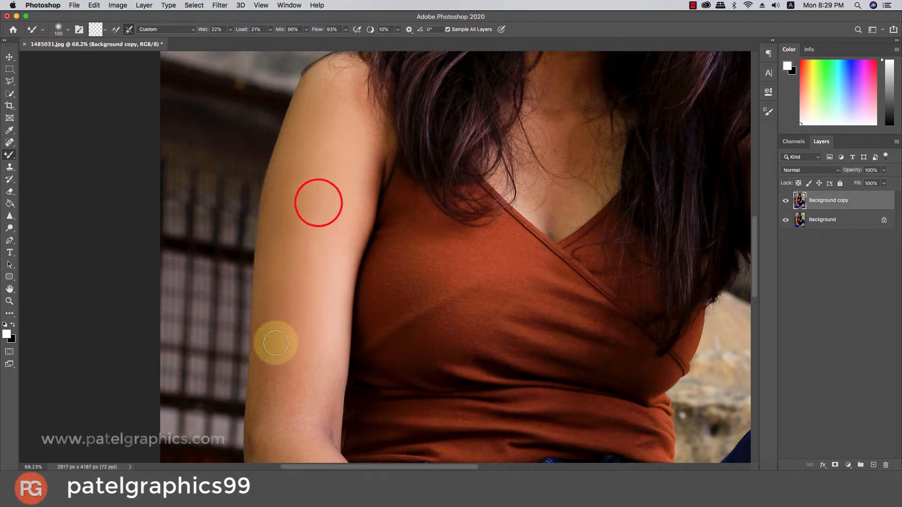
{"action": "mouse_move", "coordinate": [277, 358]}
{"action": "left_mouse_down"}
{"action": "mouse_move", "coordinate": [281, 379]}
{"action": "mouse_move", "coordinate": [294, 386]}
{"action": "mouse_move", "coordinate": [313, 374]}
{"action": "left_mouse_up"}
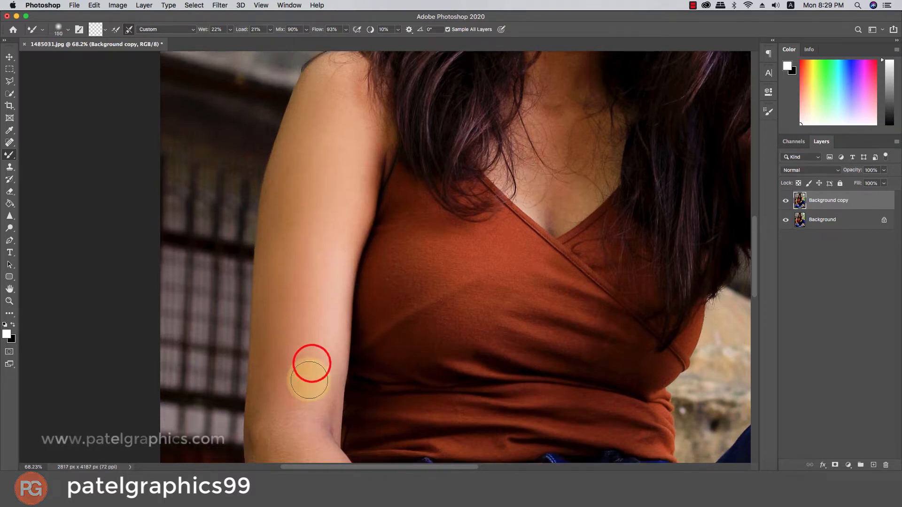
Step: Smooth the elbow and the outer edge of the lowered forearm, starting with a 70 px Mixer Brush
{"action": "scroll", "coordinate": [310, 366], "scroll_direction": "down", "scroll_amount": 5}
{"action": "key", "text": "bracketleft"}
{"action": "key", "text": "bracketleft"}
{"action": "key", "text": "bracketleft"}
{"action": "key", "text": "bracketleft"}
{"action": "left_click_drag", "start_coordinate": [268, 331], "coordinate": [288, 346]}
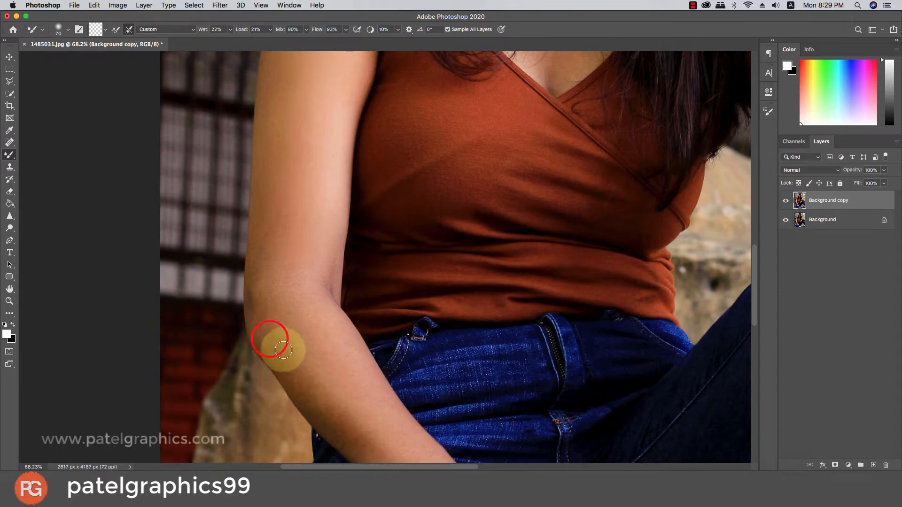
{"action": "key", "text": "bracketright"}
{"action": "key", "text": "bracketright"}
{"action": "mouse_move", "coordinate": [264, 300]}
{"action": "left_mouse_down"}
{"action": "mouse_move", "coordinate": [305, 346]}
{"action": "mouse_move", "coordinate": [341, 426]}
{"action": "left_mouse_up"}
{"action": "mouse_move", "coordinate": [287, 347]}
{"action": "left_mouse_down"}
{"action": "mouse_move", "coordinate": [294, 375]}
{"action": "mouse_move", "coordinate": [362, 450]}
{"action": "left_mouse_up"}
Step: Blend the inner skin of the lowered forearm with a Mixer Brush of 125 px and larger
{"action": "key", "text": "bracketright"}
{"action": "key", "text": "bracketright"}
{"action": "left_click_drag", "start_coordinate": [356, 420], "coordinate": [358, 423]}
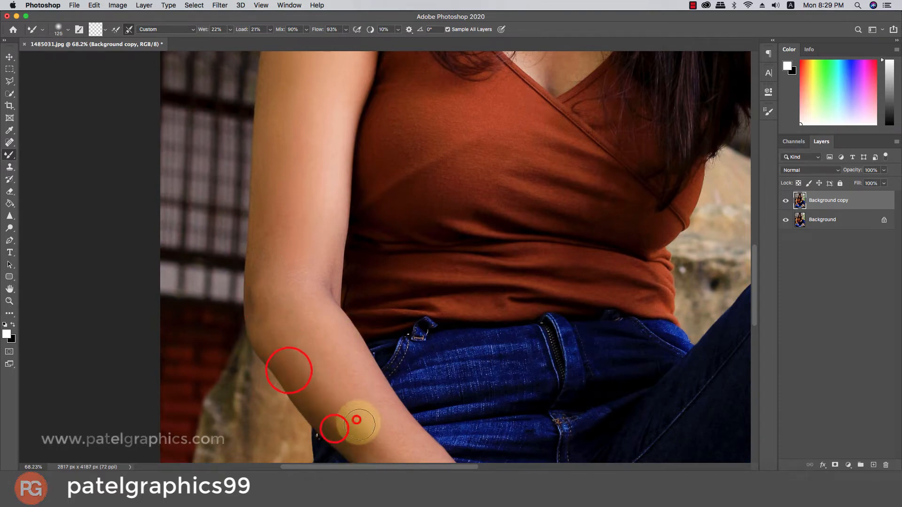
{"action": "left_click", "coordinate": [353, 411]}
{"action": "key", "text": "bracketright"}
{"action": "key", "text": "bracketright"}
{"action": "mouse_move", "coordinate": [303, 311]}
{"action": "left_mouse_down"}
{"action": "mouse_move", "coordinate": [331, 337]}
{"action": "mouse_move", "coordinate": [377, 397]}
{"action": "left_mouse_up"}
Step: Reduce the Mixer Brush to 100 px and smooth the lowered forearm down to the wrist
{"action": "scroll", "coordinate": [373, 397], "scroll_direction": "down", "scroll_amount": 1}
{"action": "scroll", "coordinate": [375, 394], "scroll_direction": "down", "scroll_amount": 3}
{"action": "key", "text": "bracketleft"}
{"action": "key", "text": "bracketleft"}
{"action": "key", "text": "bracketleft"}
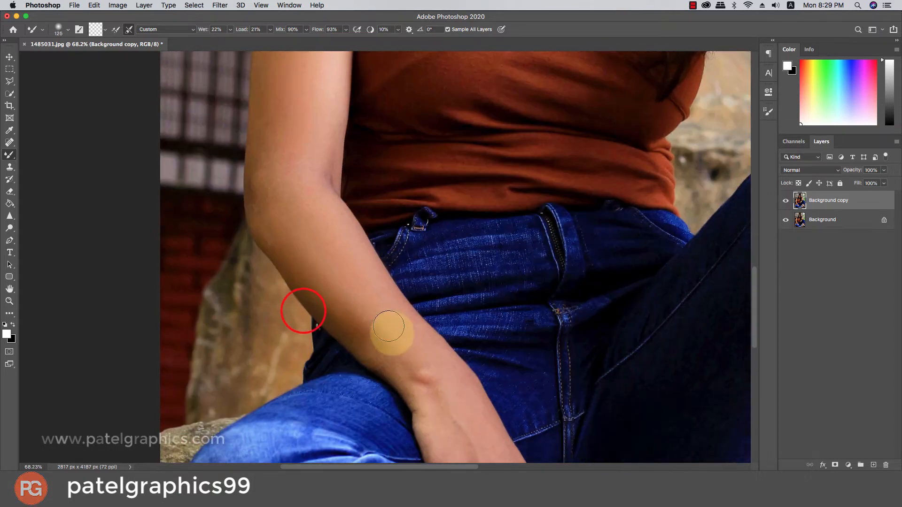
{"action": "left_click_drag", "start_coordinate": [374, 306], "coordinate": [419, 353]}
Step: Smooth the skin of the raised arm, covering the forearm, the elbow and the upper arm
{"action": "scroll", "coordinate": [418, 354], "scroll_direction": "down", "scroll_amount": 6}
{"action": "scroll", "coordinate": [476, 270], "scroll_direction": "up", "scroll_amount": 5}
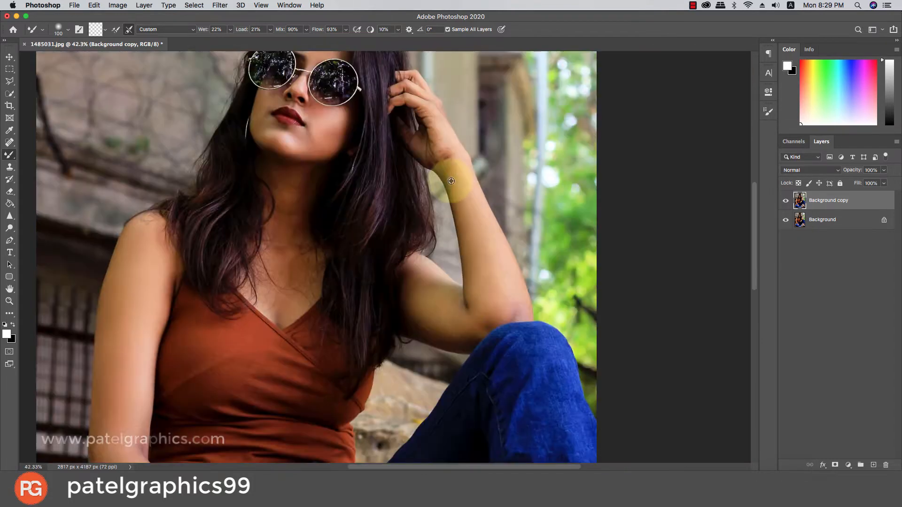
{"action": "left_click_drag", "start_coordinate": [499, 320], "coordinate": [478, 238]}
{"action": "left_click", "coordinate": [485, 308]}
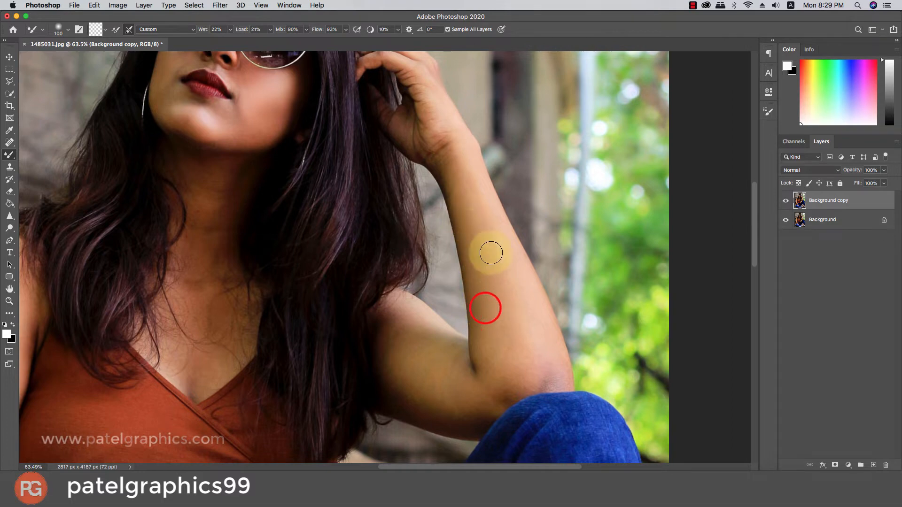
{"action": "left_click_drag", "start_coordinate": [515, 328], "coordinate": [515, 362]}
{"action": "left_click_drag", "start_coordinate": [429, 369], "coordinate": [406, 363]}
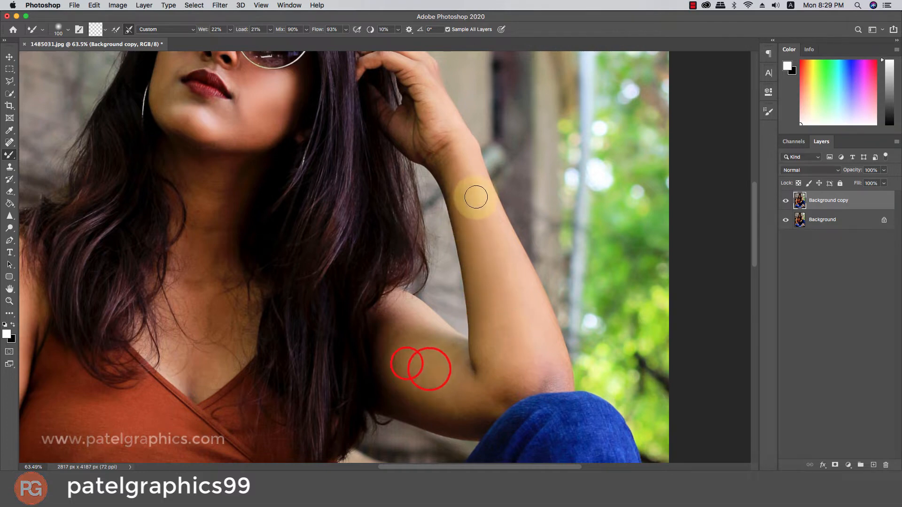
{"action": "left_click_drag", "start_coordinate": [474, 195], "coordinate": [499, 207]}
{"action": "left_click_drag", "start_coordinate": [507, 253], "coordinate": [511, 344]}
Step: Check the retouching on the whole picture and duplicate the Background copy layer
{"action": "scroll", "coordinate": [512, 344], "scroll_direction": "down", "scroll_amount": 6}
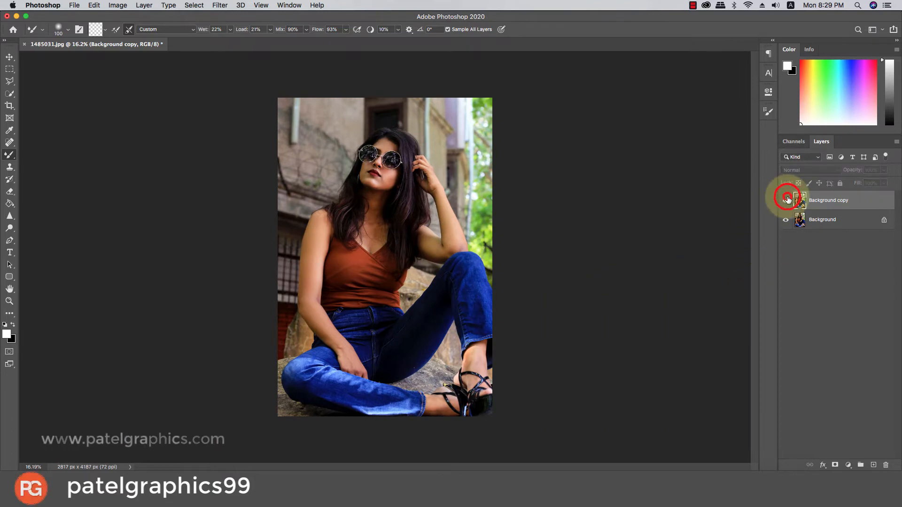
{"action": "left_click", "coordinate": [828, 200]}
{"action": "key", "text": "super+j"}
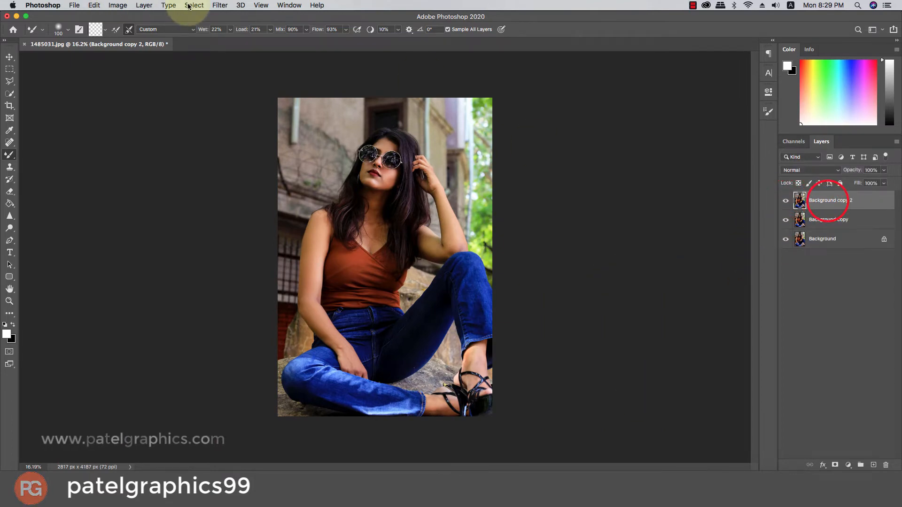
Step: Open the Camera Raw Filter on the duplicated layer and apply the automatic tone adjustment
{"action": "left_click", "coordinate": [229, 6]}
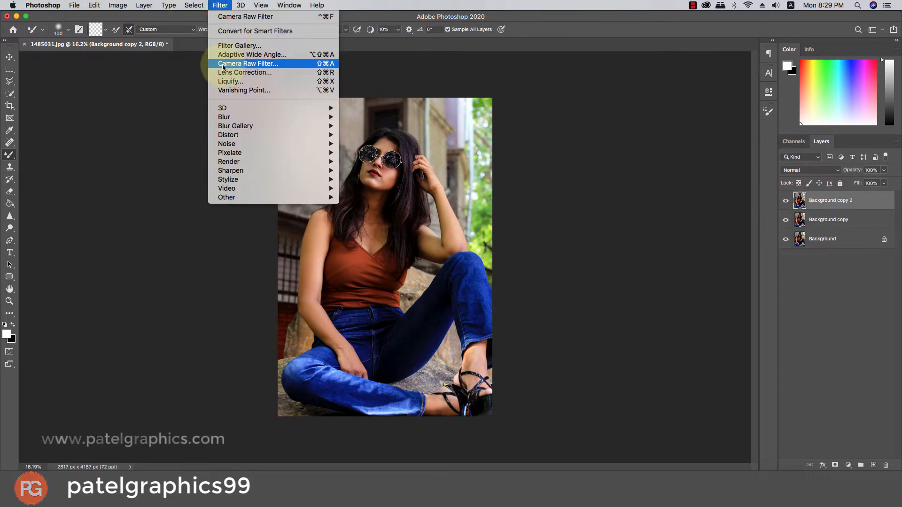
{"action": "left_click", "coordinate": [244, 67]}
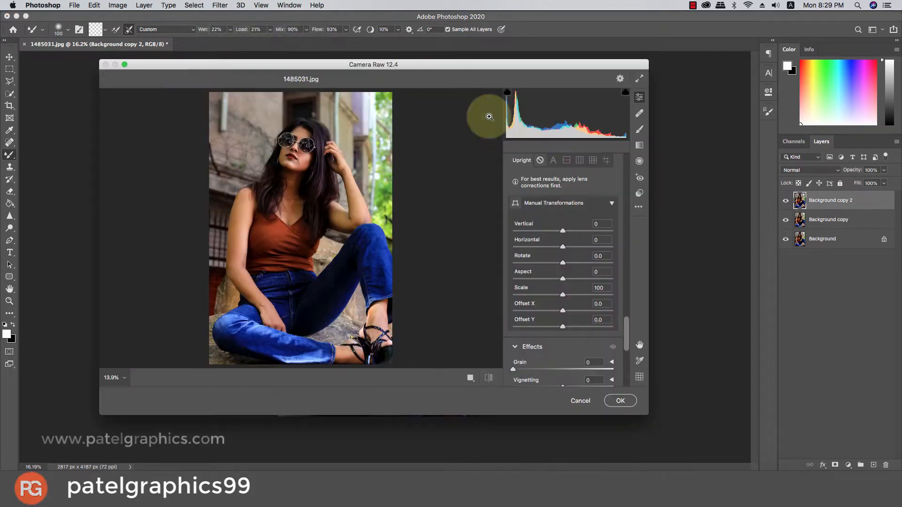
{"action": "left_click_drag", "start_coordinate": [625, 320], "coordinate": [624, 151]}
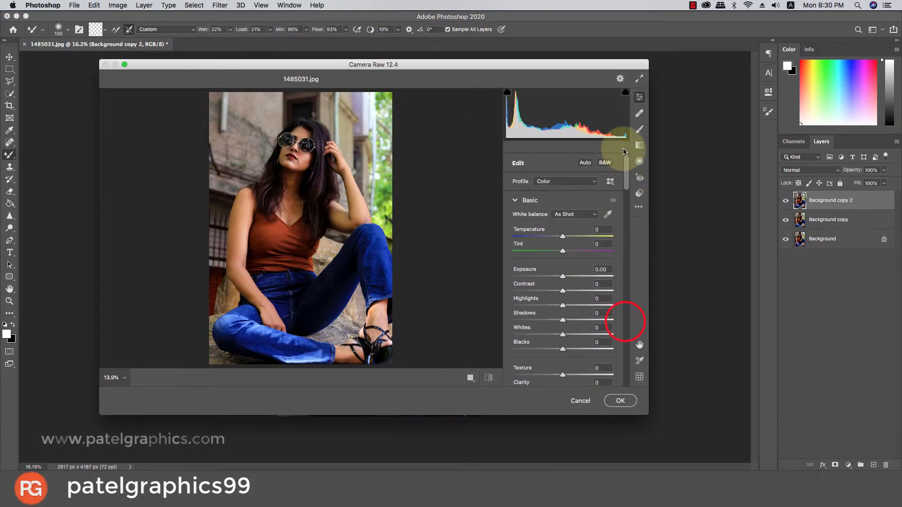
{"action": "left_click", "coordinate": [585, 166]}
{"action": "left_click", "coordinate": [585, 165]}
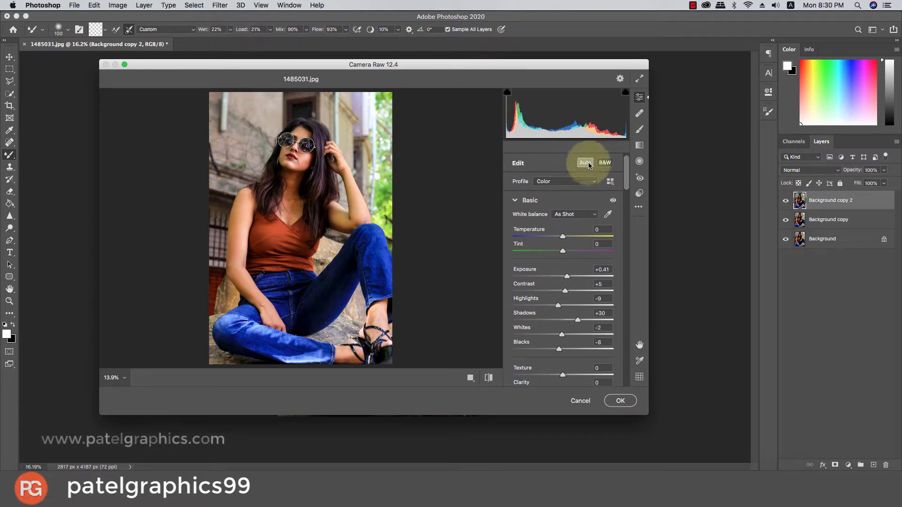
Step: Set Temperature to -11, Clarity to +4 and Vibrance to +25 in the Basic adjustments
{"action": "left_click_drag", "start_coordinate": [625, 166], "coordinate": [625, 173]}
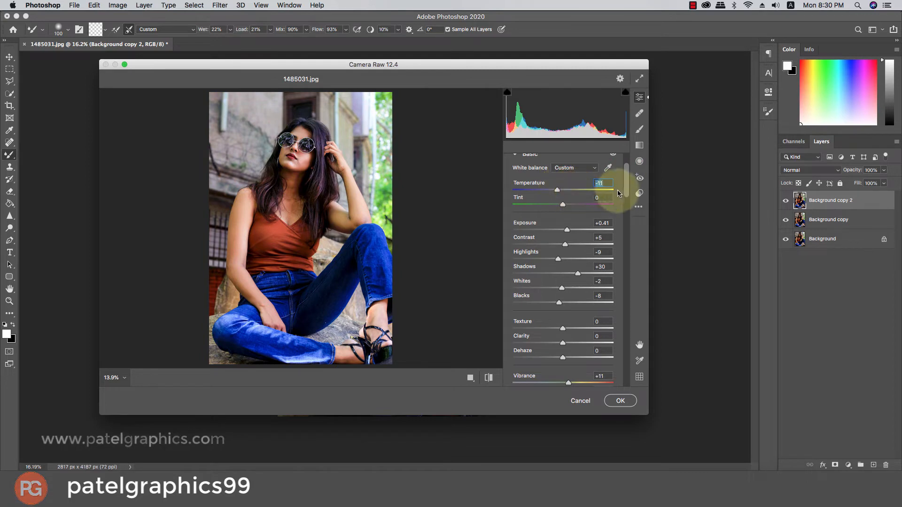
{"action": "left_click_drag", "start_coordinate": [625, 187], "coordinate": [625, 208]}
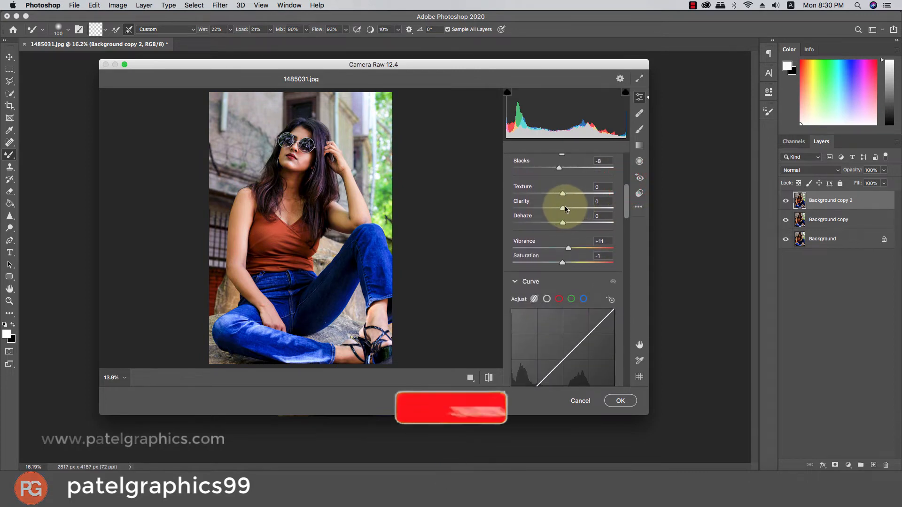
{"action": "left_click_drag", "start_coordinate": [566, 207], "coordinate": [568, 210]}
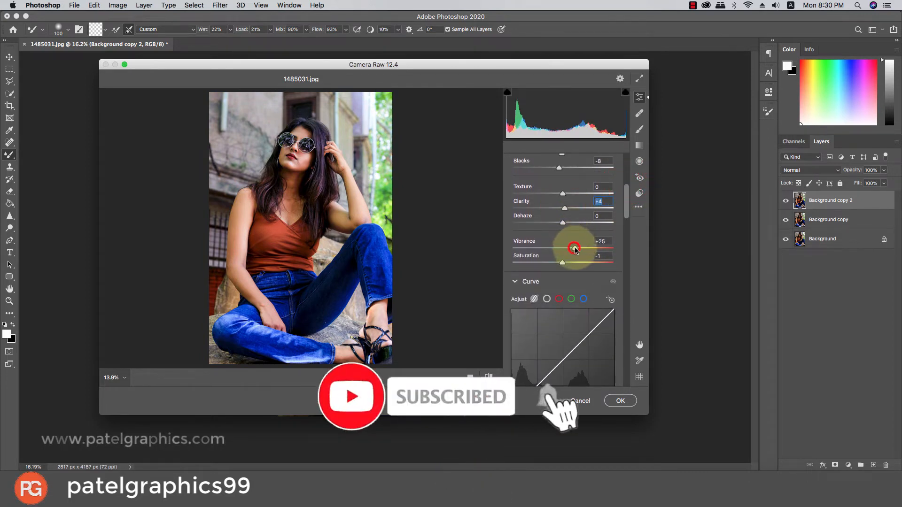
Step: Set Noise Reduction to 31 and lower the Color Mixer saturation of Yellows to -96 and Greens to -100
{"action": "scroll", "coordinate": [572, 244], "scroll_direction": "down", "scroll_amount": 5}
{"action": "scroll", "coordinate": [564, 234], "scroll_direction": "down", "scroll_amount": 2}
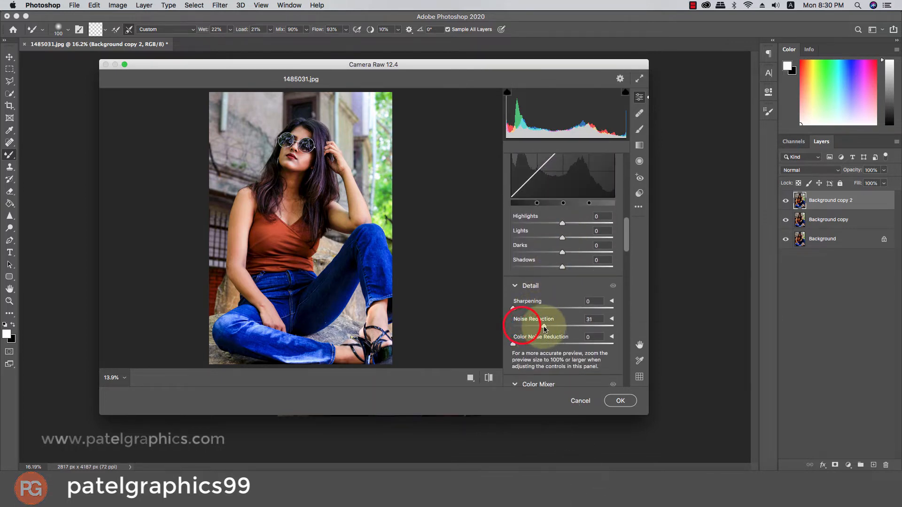
{"action": "scroll", "coordinate": [540, 319], "scroll_direction": "down", "scroll_amount": 6}
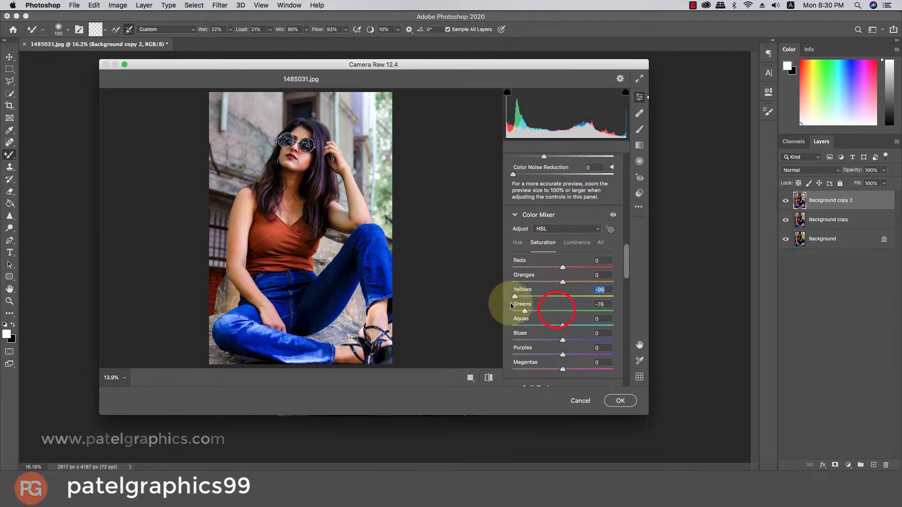
{"action": "scroll", "coordinate": [540, 296], "scroll_direction": "down", "scroll_amount": 2}
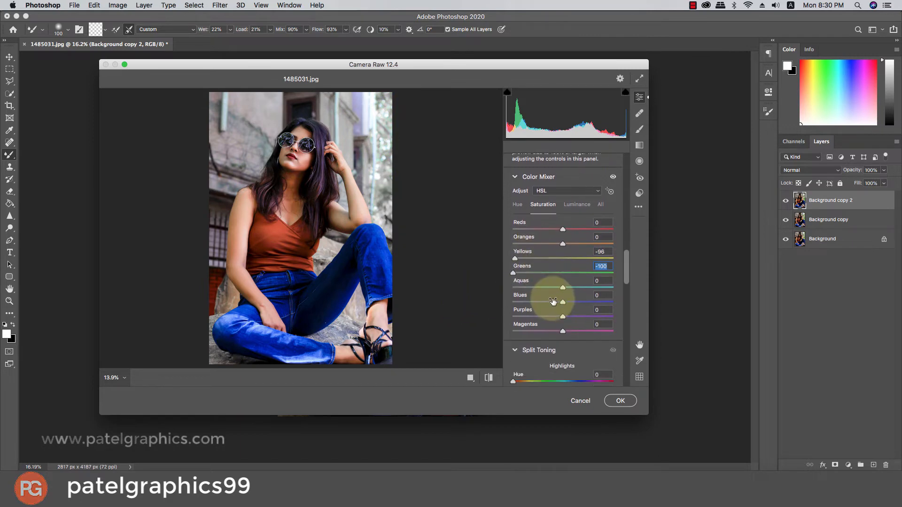
Step: Lower the Color Mixer saturation of Blues to -49 and Purples to -61, and set the Calibration Blue Primary saturation to +18
{"action": "left_click_drag", "start_coordinate": [554, 301], "coordinate": [511, 300]}
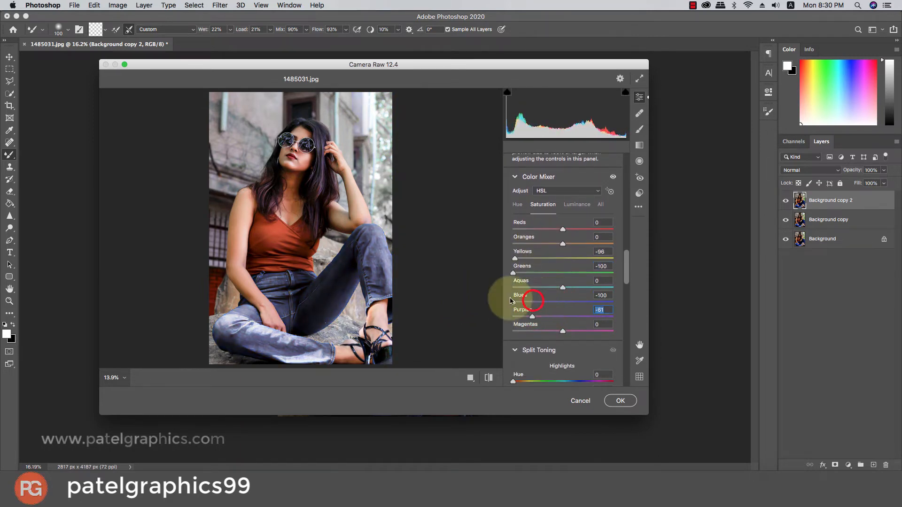
{"action": "left_click", "coordinate": [539, 302]}
{"action": "scroll", "coordinate": [543, 298], "scroll_direction": "down", "scroll_amount": 8}
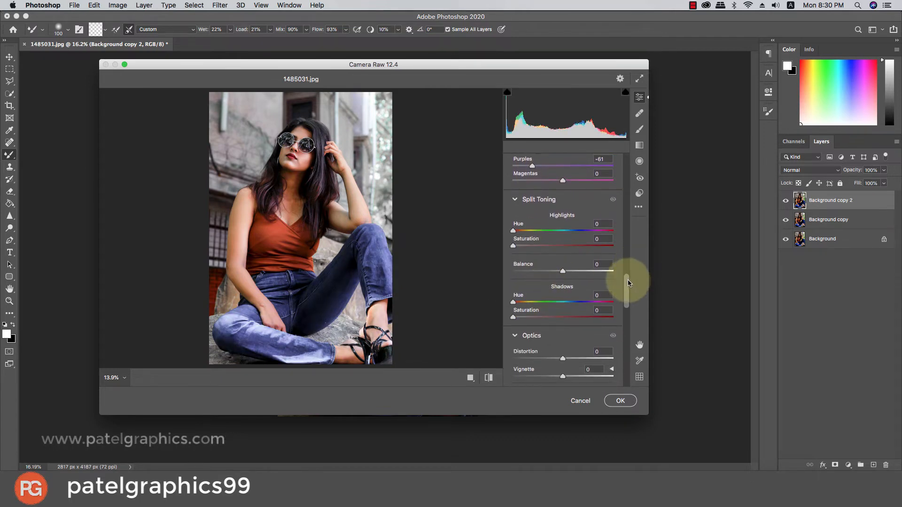
{"action": "left_click_drag", "start_coordinate": [628, 281], "coordinate": [572, 378]}
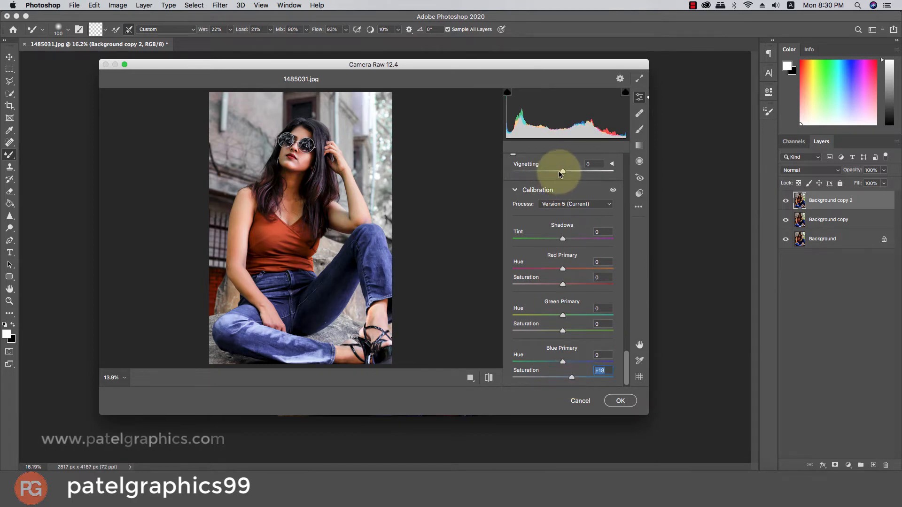
{"action": "scroll", "coordinate": [560, 174], "scroll_direction": "up", "scroll_amount": 3}
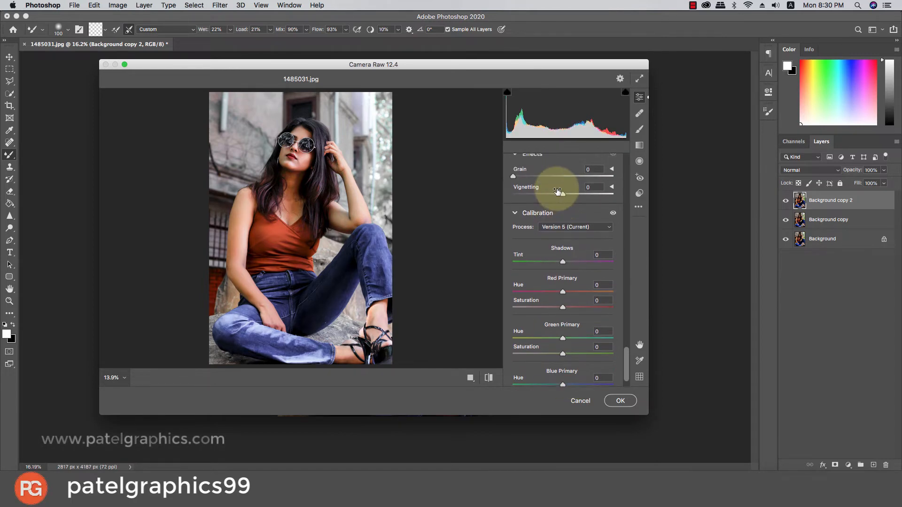
Step: Set the Color Mixer luminance of Reds to +30 and Oranges to +9
{"action": "left_click", "coordinate": [628, 354]}
{"action": "left_click_drag", "start_coordinate": [626, 350], "coordinate": [626, 237]}
{"action": "left_click", "coordinate": [574, 265]}
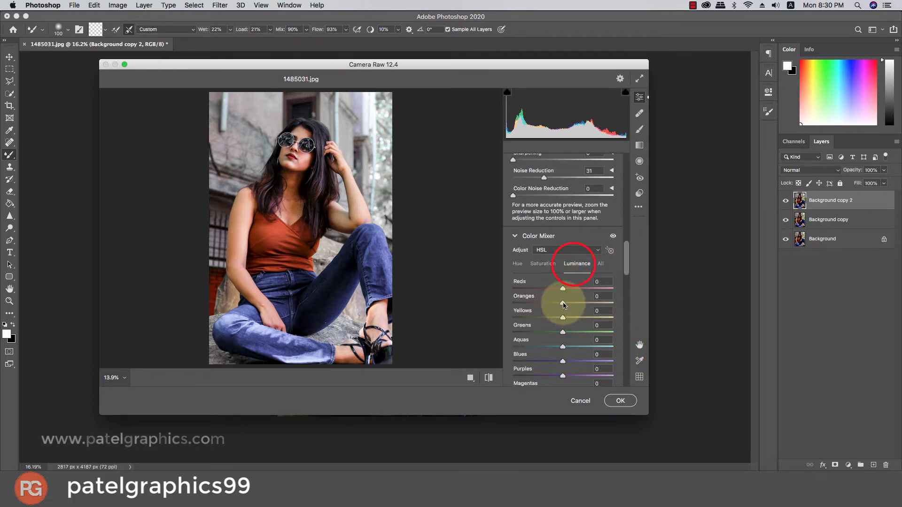
{"action": "left_click_drag", "start_coordinate": [570, 305], "coordinate": [573, 305]}
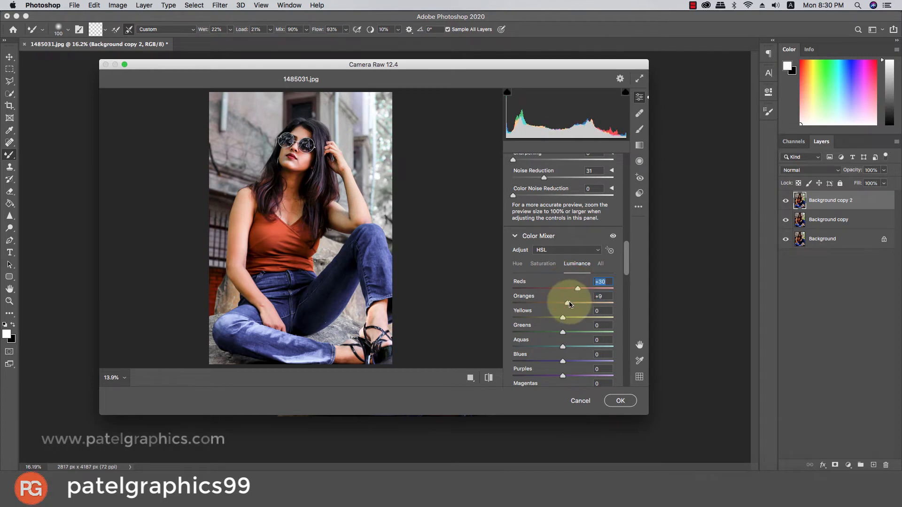
Step: Lower the Color Mixer saturation of Reds slightly and apply the Camera Raw adjustments to the layer
{"action": "left_click", "coordinate": [545, 263]}
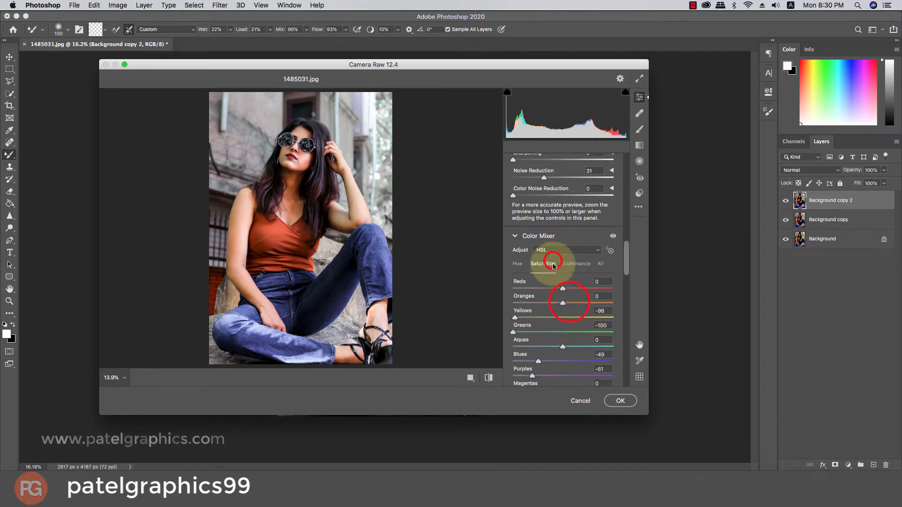
{"action": "left_click", "coordinate": [554, 288]}
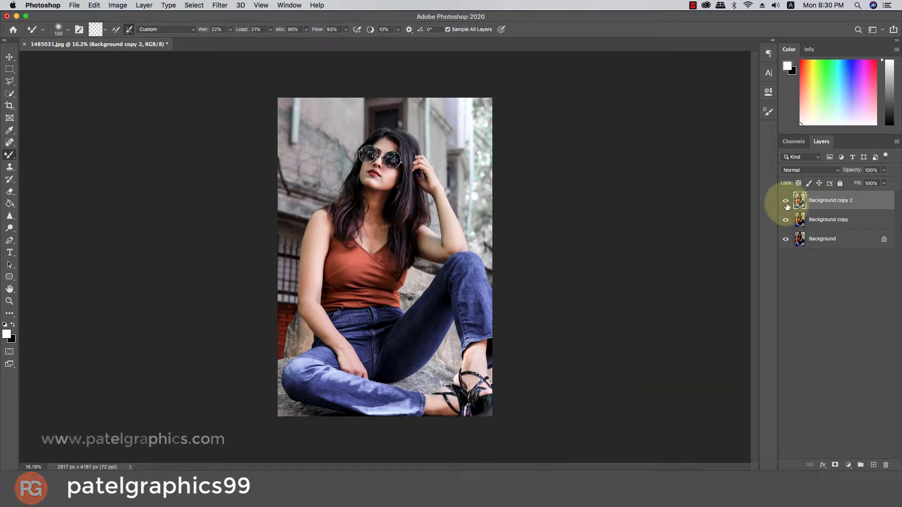
Step: Hide the Background copy layer and compare the graded Background copy 2 layer with the original picture
{"action": "left_click", "coordinate": [783, 221]}
{"action": "left_click", "coordinate": [785, 201]}
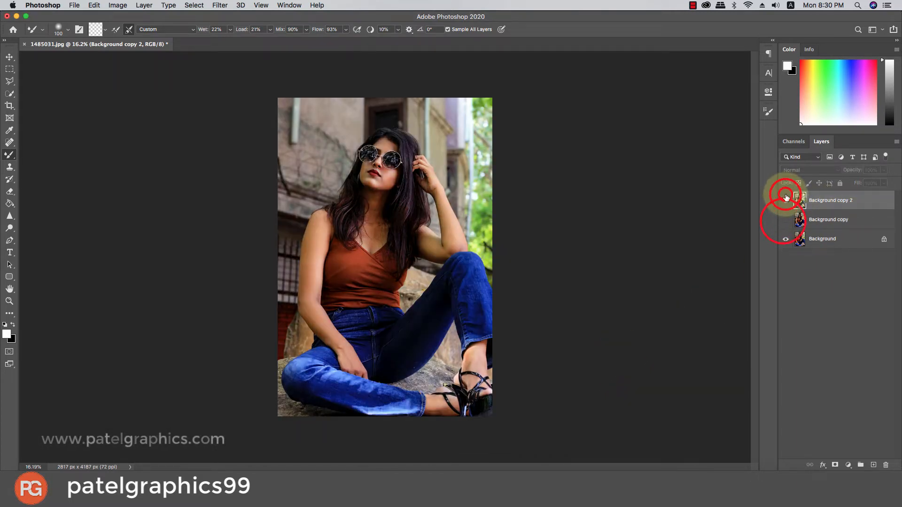
{"action": "left_click", "coordinate": [785, 201]}
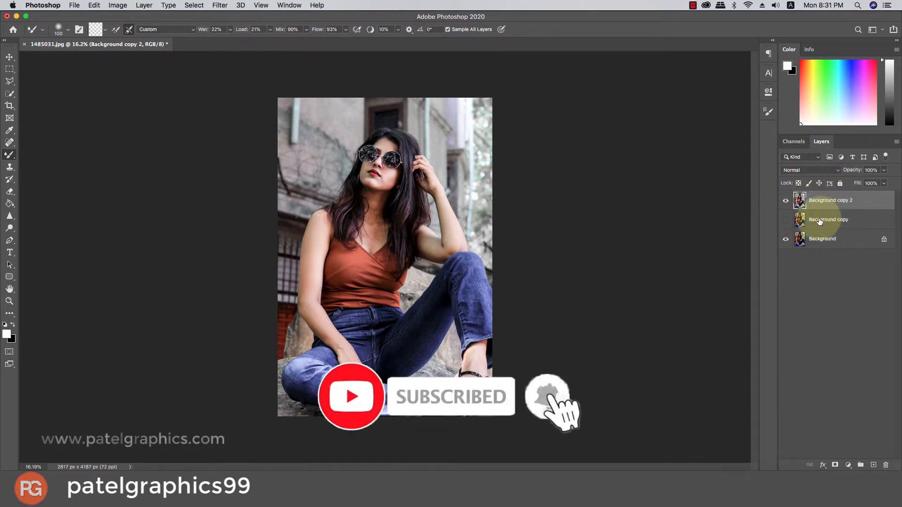
Step: Add a Color Lookup adjustment layer with the 2Strip.look 3D LUT and set its opacity to 39%
{"action": "left_click", "coordinate": [847, 465]}
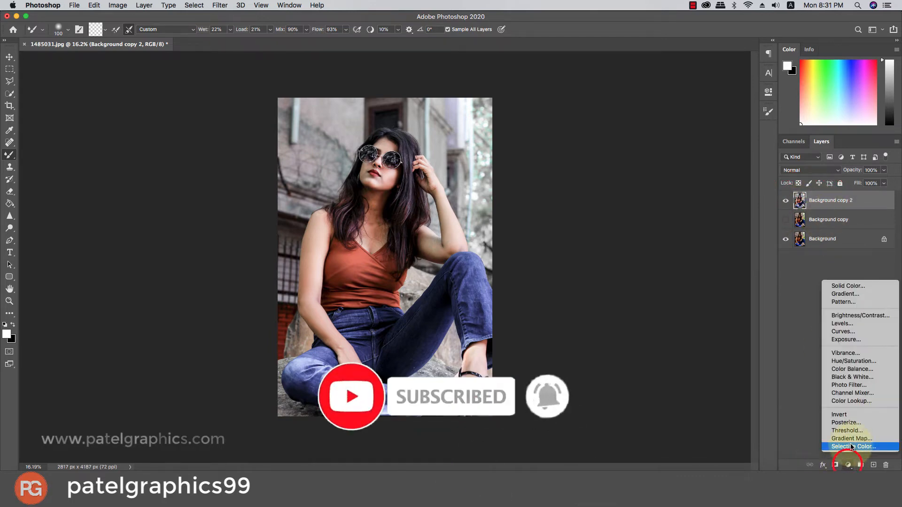
{"action": "left_click", "coordinate": [856, 401]}
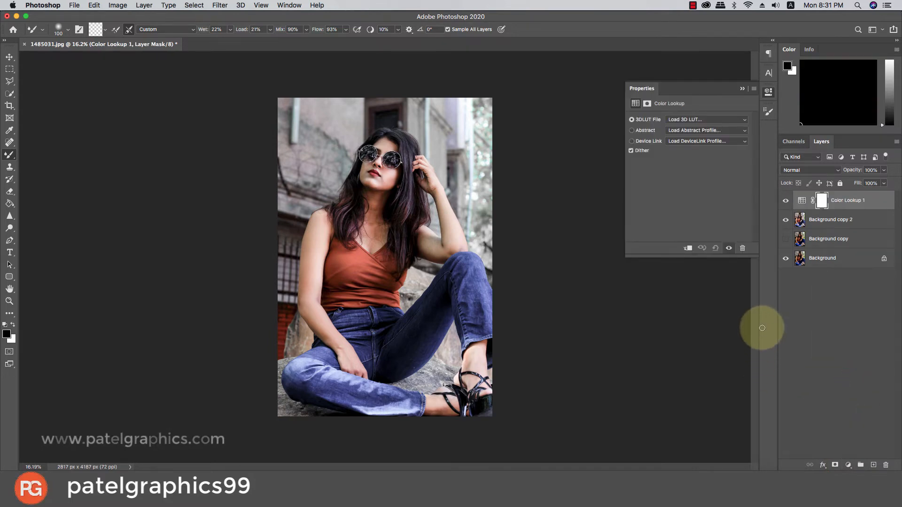
{"action": "left_click", "coordinate": [682, 121]}
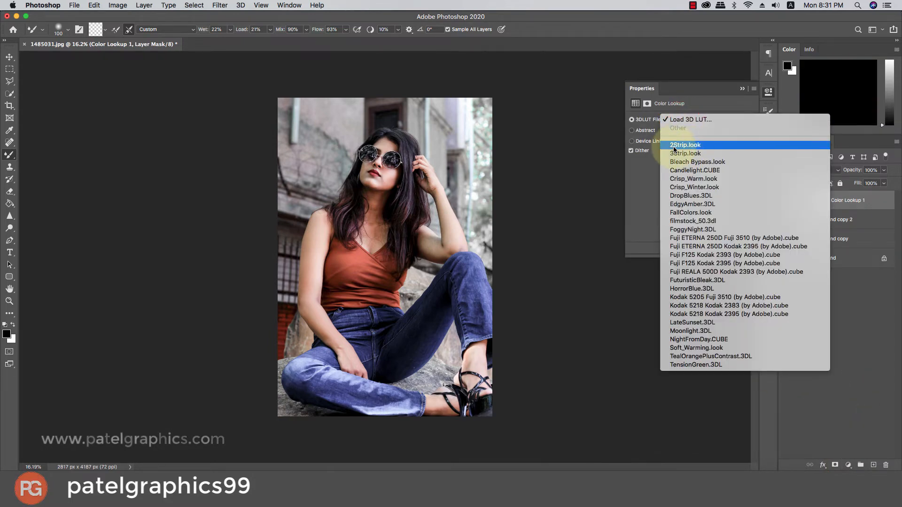
{"action": "left_click", "coordinate": [689, 146]}
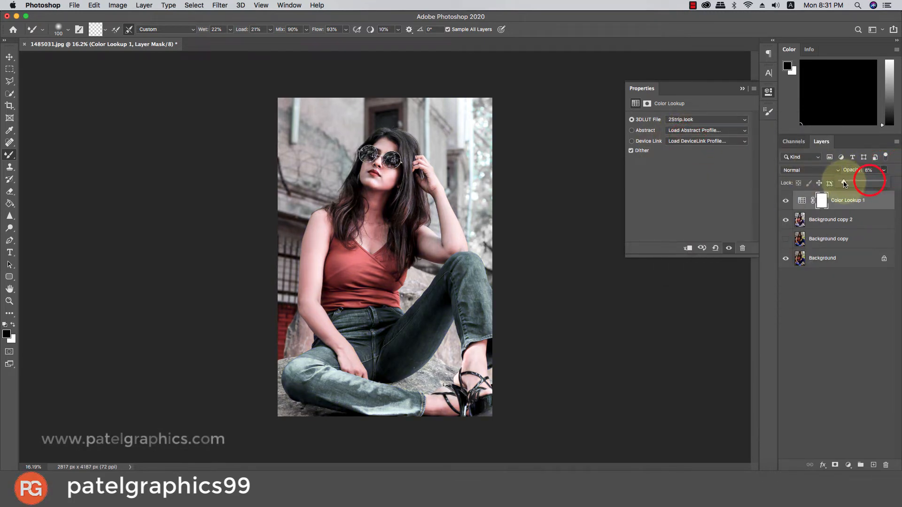
{"action": "left_click_drag", "start_coordinate": [843, 184], "coordinate": [840, 184]}
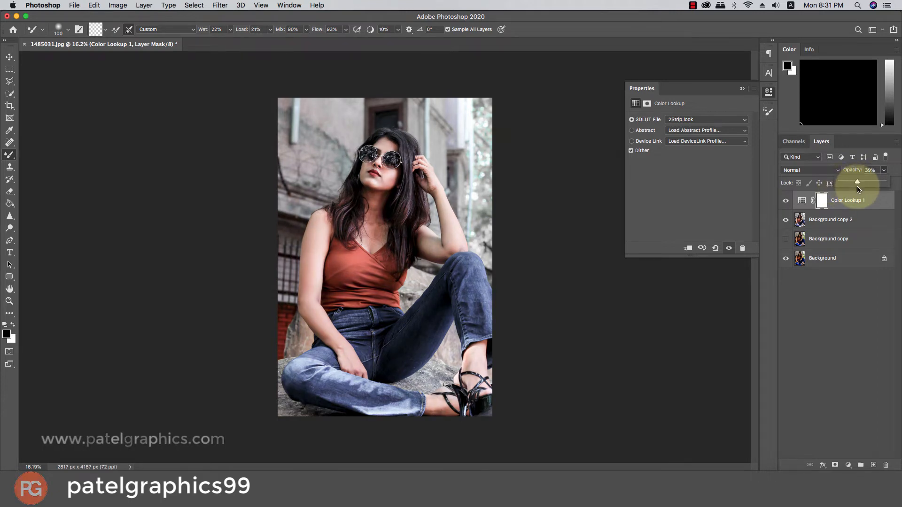
{"action": "left_click", "coordinate": [744, 88]}
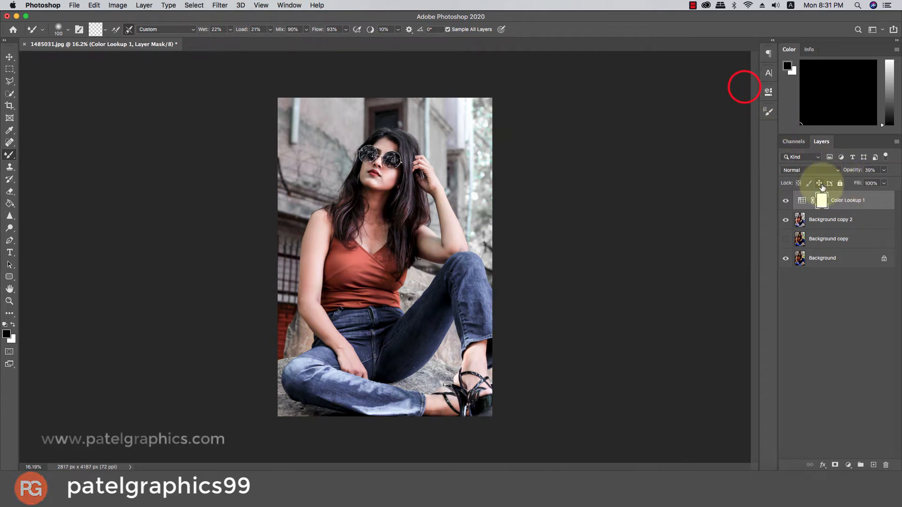
Step: Create a new layer above Background copy 2 and set up the Brush tool with white (ffffff) as foreground color
{"action": "left_click", "coordinate": [828, 219]}
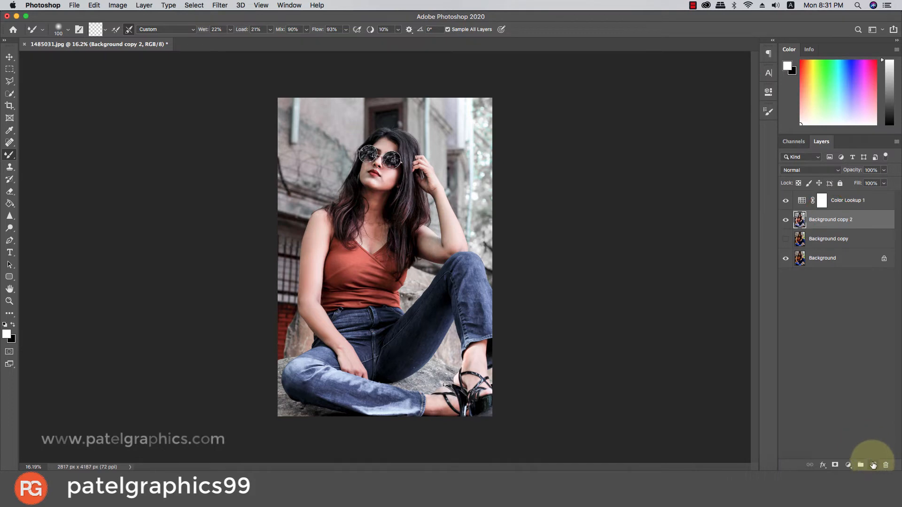
{"action": "left_click", "coordinate": [872, 465]}
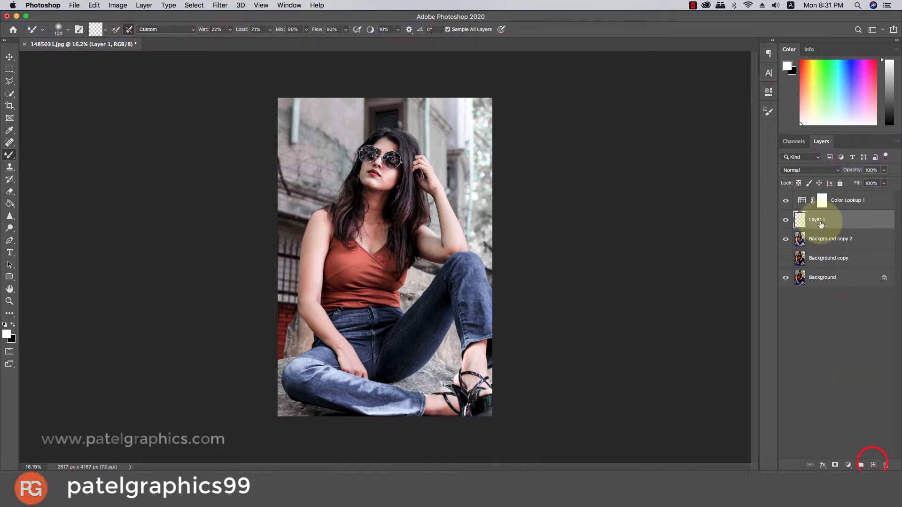
{"action": "right_click", "coordinate": [10, 155]}
{"action": "left_click", "coordinate": [46, 153]}
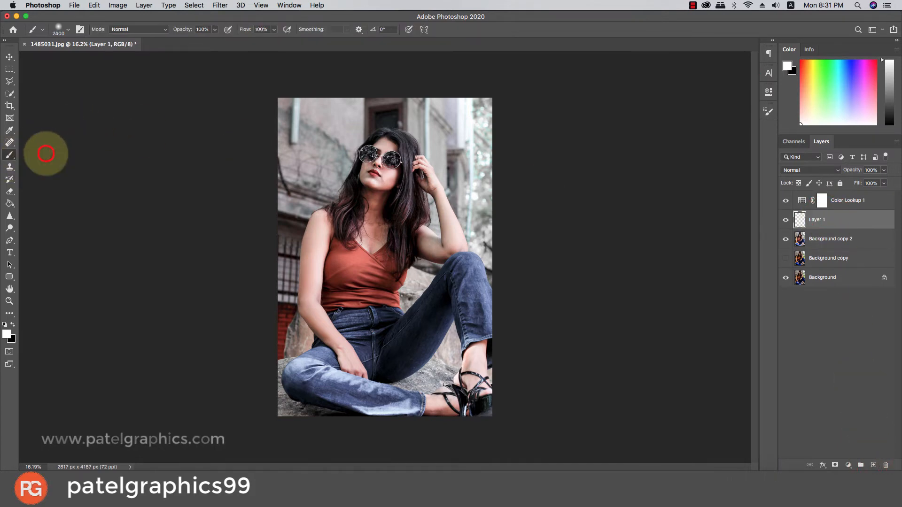
{"action": "left_click", "coordinate": [7, 335]}
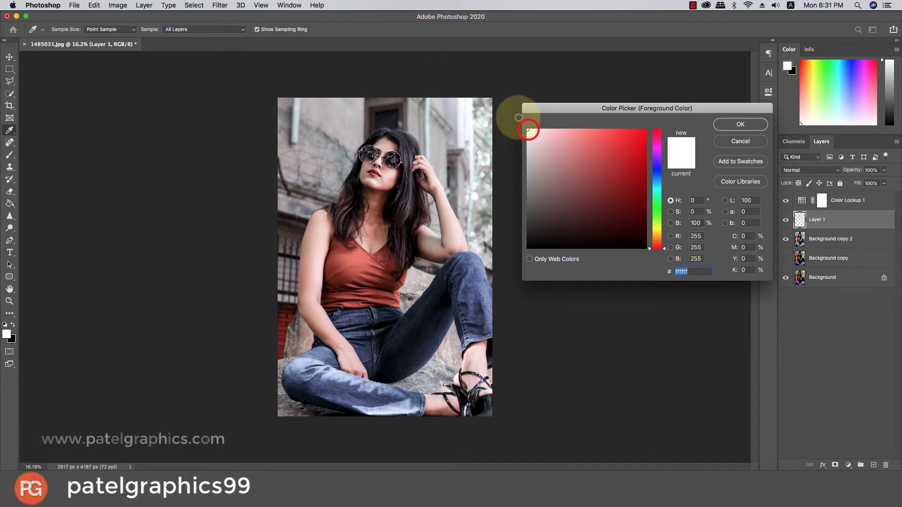
{"action": "left_click", "coordinate": [741, 124]}
Step: Paint a soft white glow on the picture's upper right corner and set the layer's blend mode to Soft Light
{"action": "left_click", "coordinate": [503, 96]}
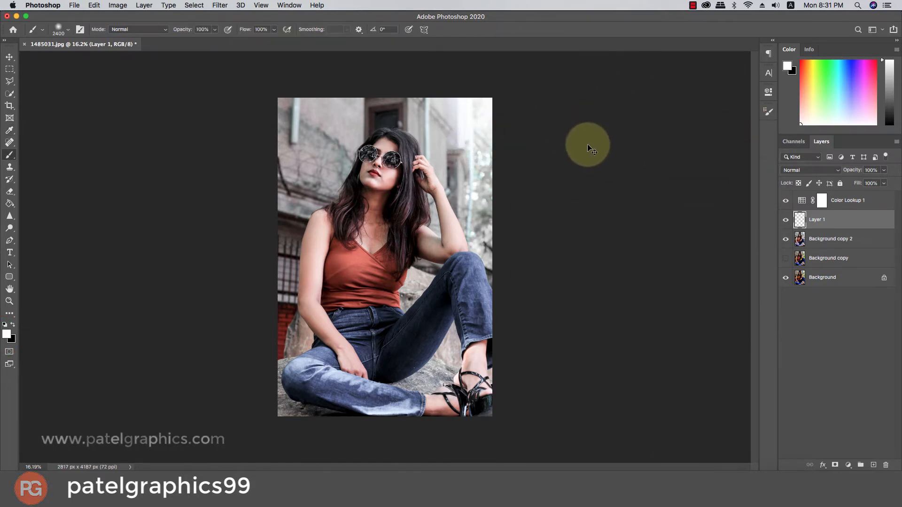
{"action": "left_click", "coordinate": [797, 170]}
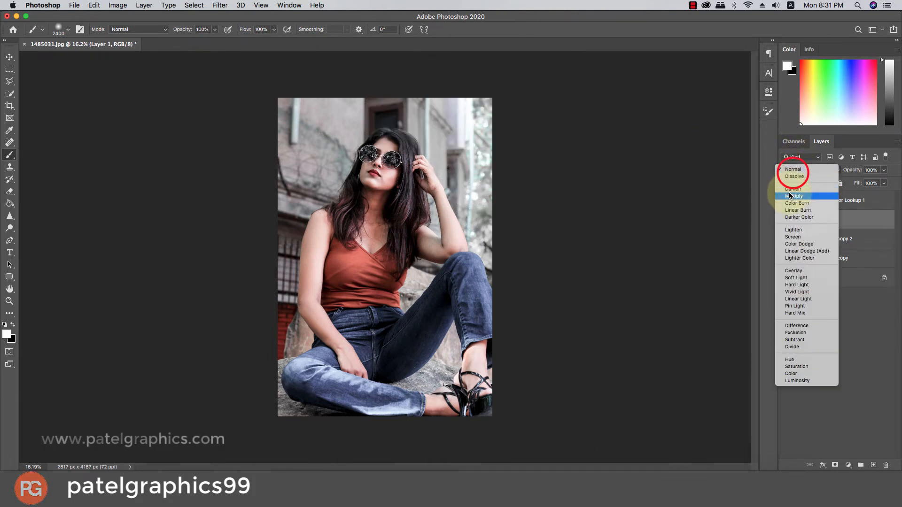
{"action": "left_click", "coordinate": [789, 278]}
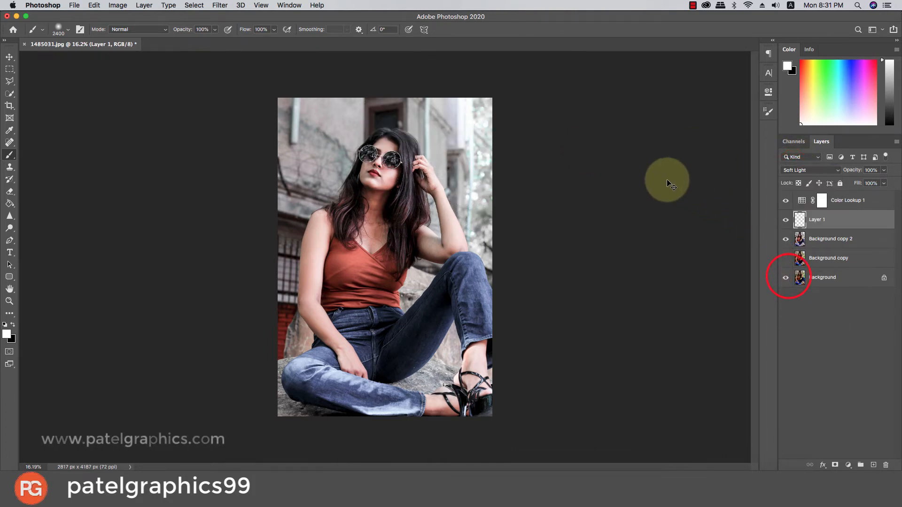
Step: Show the rulers, then enlarge the white glow to about 132% with Free Transform and reposition it near the picture's upper right corner
{"action": "key", "text": "super+r"}
{"action": "key", "text": "super+t"}
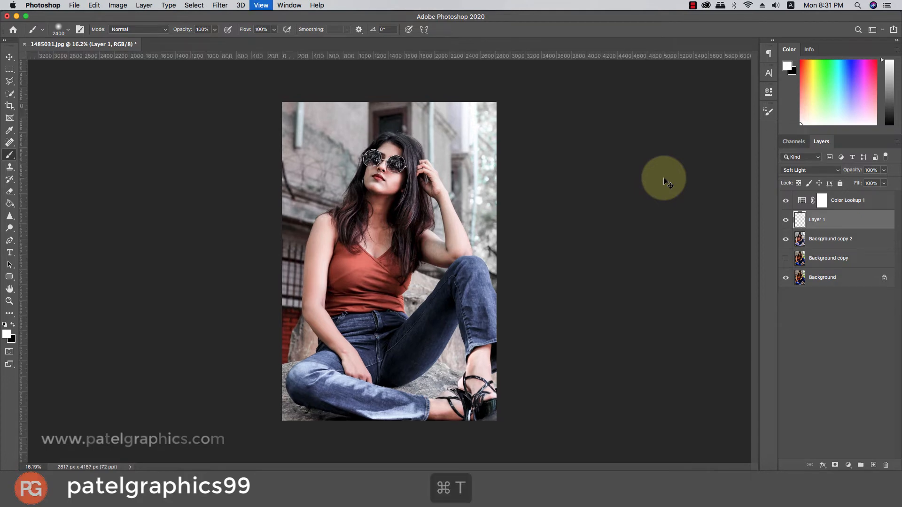
{"action": "mouse_move", "coordinate": [457, 155]}
{"action": "left_mouse_down"}
{"action": "mouse_move", "coordinate": [466, 167]}
{"action": "mouse_move", "coordinate": [457, 153]}
{"action": "left_mouse_up"}
{"action": "left_click_drag", "start_coordinate": [498, 99], "coordinate": [528, 81]}
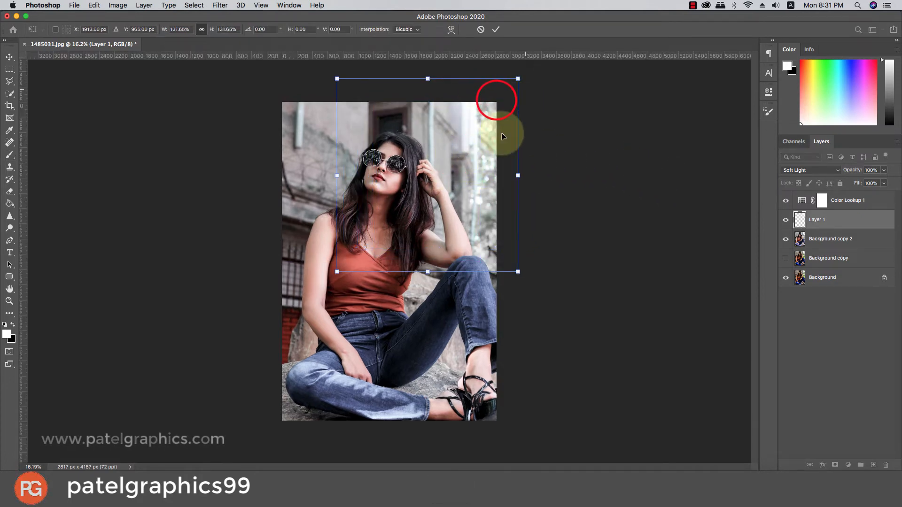
{"action": "left_click_drag", "start_coordinate": [501, 133], "coordinate": [480, 160]}
{"action": "key", "text": "Return"}
{"action": "key", "text": "b"}
Step: Toggle the visibility of Layer 1 to compare the picture with and without the glow
{"action": "left_click", "coordinate": [789, 221]}
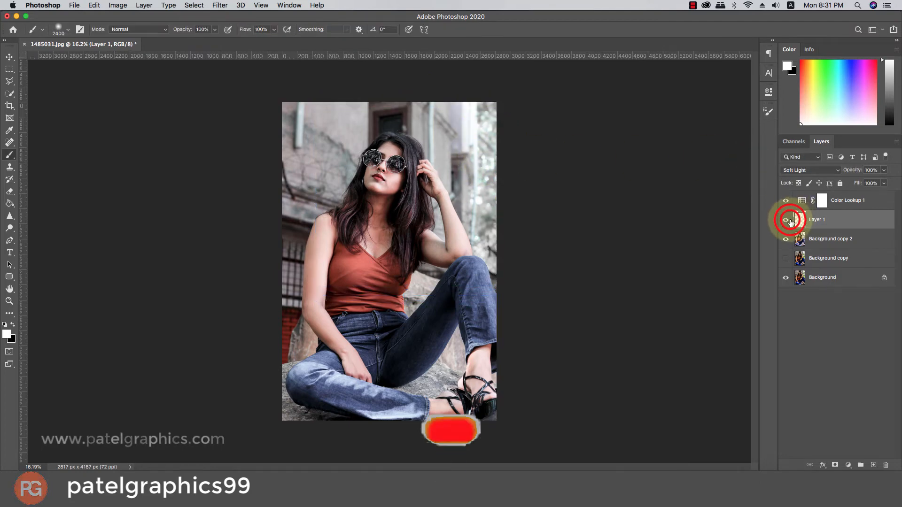
{"action": "left_click", "coordinate": [789, 221]}
{"action": "left_click", "coordinate": [789, 220]}
{"action": "left_click", "coordinate": [789, 221]}
Step: Add more soft white brush dabs from outside the picture's right edge and at its upper left corner on Layer 1
{"action": "left_click", "coordinate": [582, 182]}
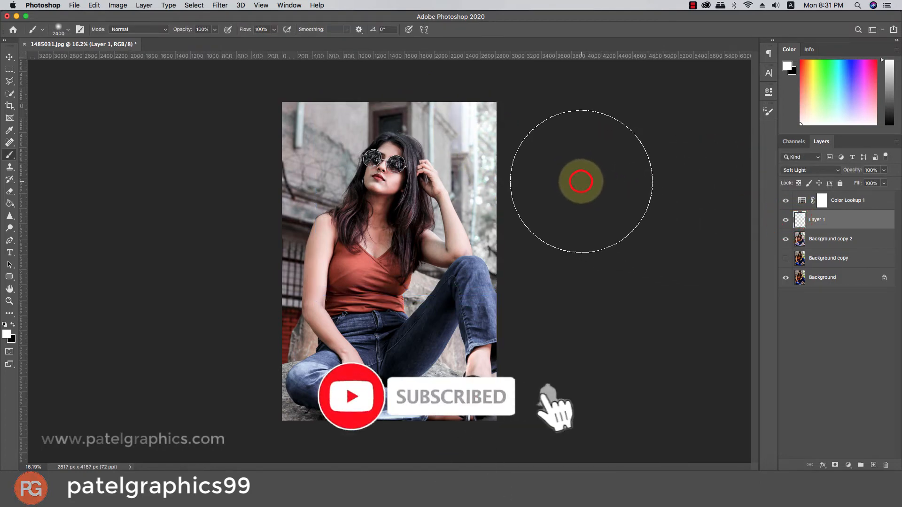
{"action": "left_click", "coordinate": [579, 181]}
{"action": "left_click", "coordinate": [571, 178]}
{"action": "left_click", "coordinate": [569, 178]}
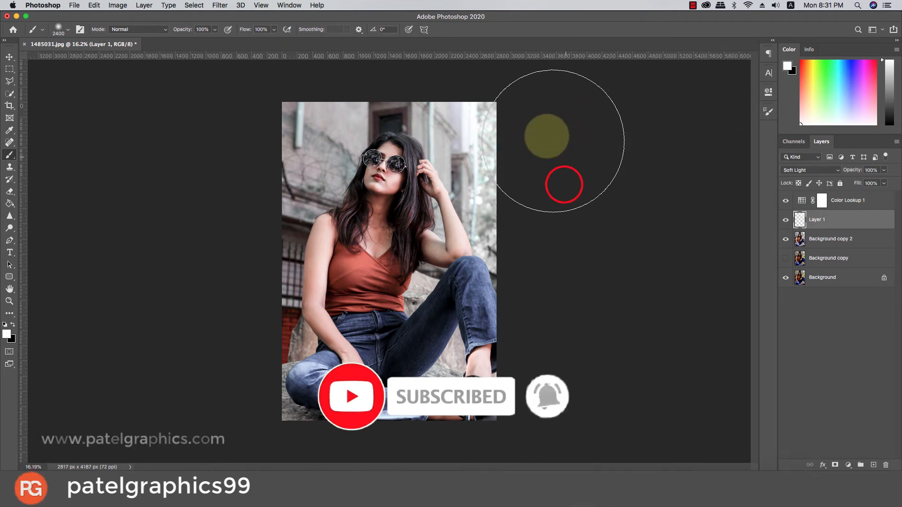
{"action": "left_click", "coordinate": [278, 98]}
{"action": "left_click_drag", "start_coordinate": [280, 97], "coordinate": [278, 97]}
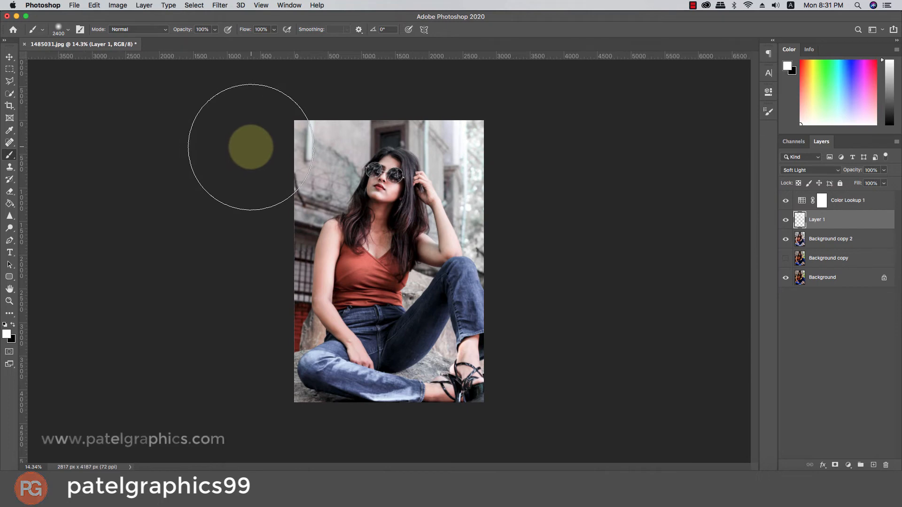
{"action": "left_click", "coordinate": [250, 147]}
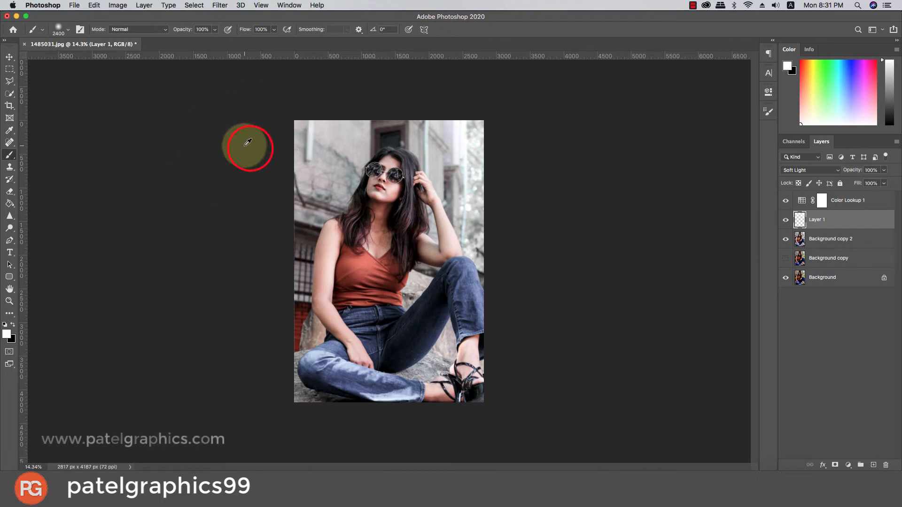
{"action": "scroll", "coordinate": [244, 146], "scroll_direction": "down", "scroll_amount": 3}
{"action": "scroll", "coordinate": [244, 145], "scroll_direction": "up", "scroll_amount": 1}
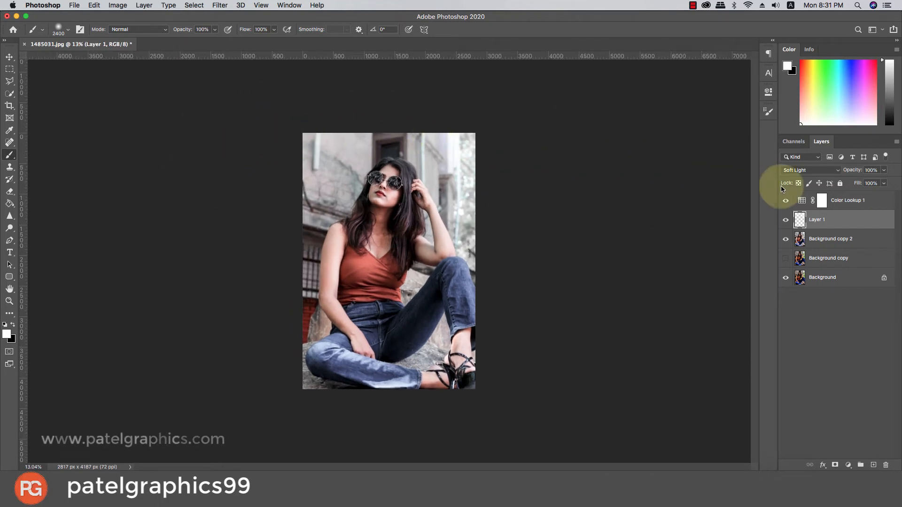
Step: Add a second Color Lookup adjustment layer above Color Lookup 1 and load the DropBlues.3DL 3D LUT
{"action": "left_click", "coordinate": [854, 206]}
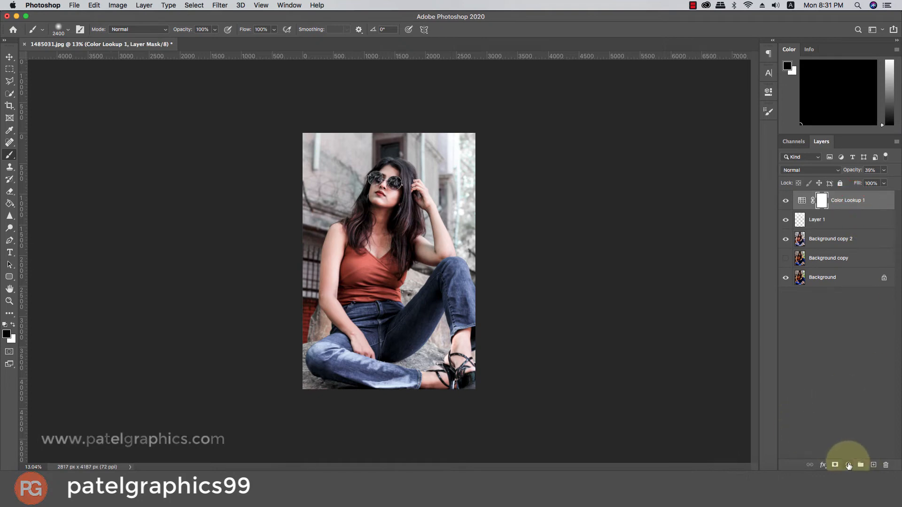
{"action": "left_click", "coordinate": [848, 465]}
{"action": "left_click", "coordinate": [859, 401]}
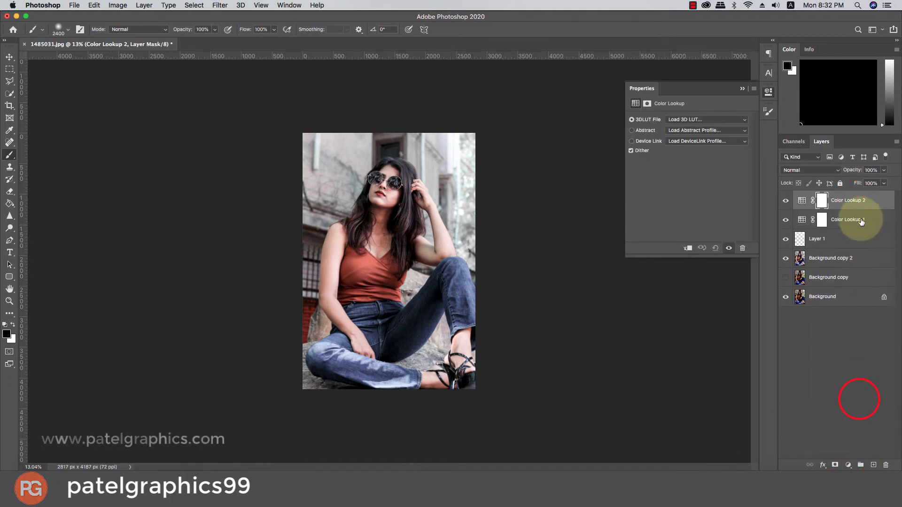
{"action": "left_click", "coordinate": [693, 119]}
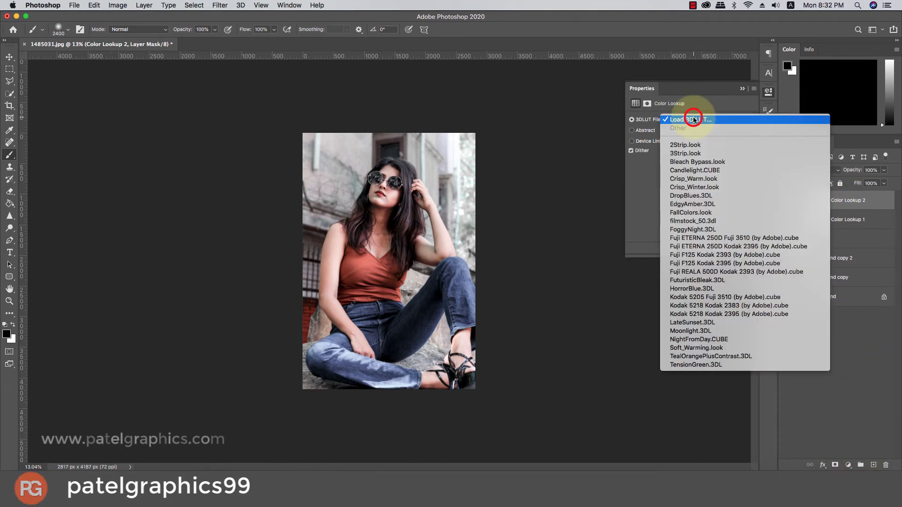
{"action": "left_click", "coordinate": [687, 196]}
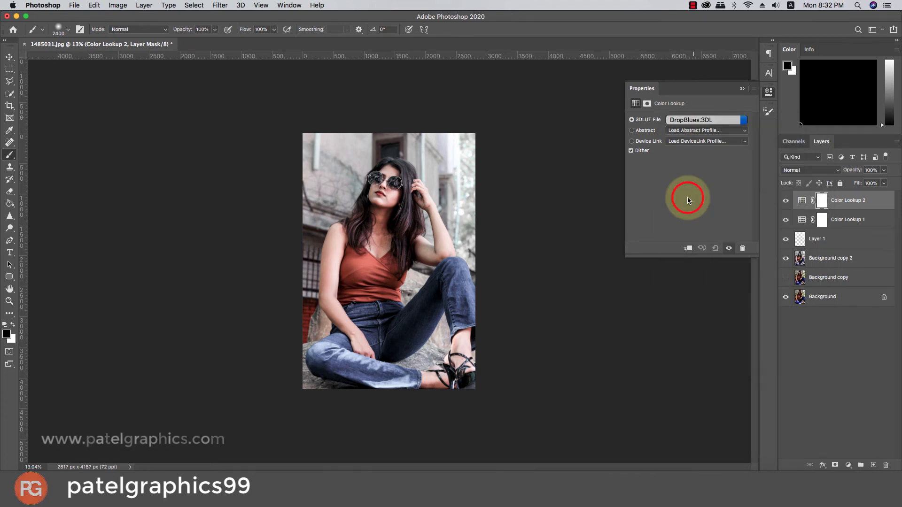
Step: Toggle the visibility of Color Lookup 2 to compare the picture with and without the DropBlues grade
{"action": "left_click", "coordinate": [784, 200]}
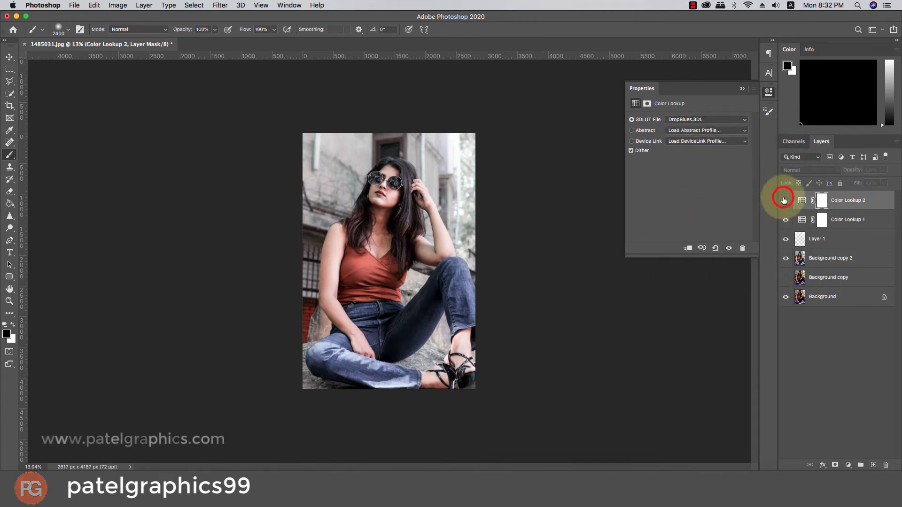
{"action": "left_click", "coordinate": [784, 200]}
{"action": "left_click", "coordinate": [784, 200]}
{"action": "left_click", "coordinate": [783, 201]}
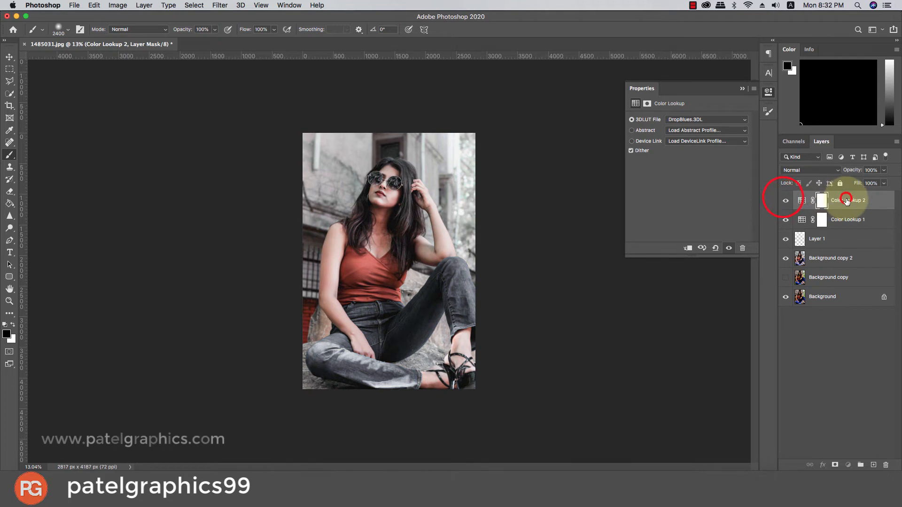
Step: Reduce the opacity of the Color Lookup 2 layer to 42% and collapse its adjustment properties
{"action": "left_click", "coordinate": [846, 200]}
{"action": "left_click_drag", "start_coordinate": [868, 182], "coordinate": [840, 183]}
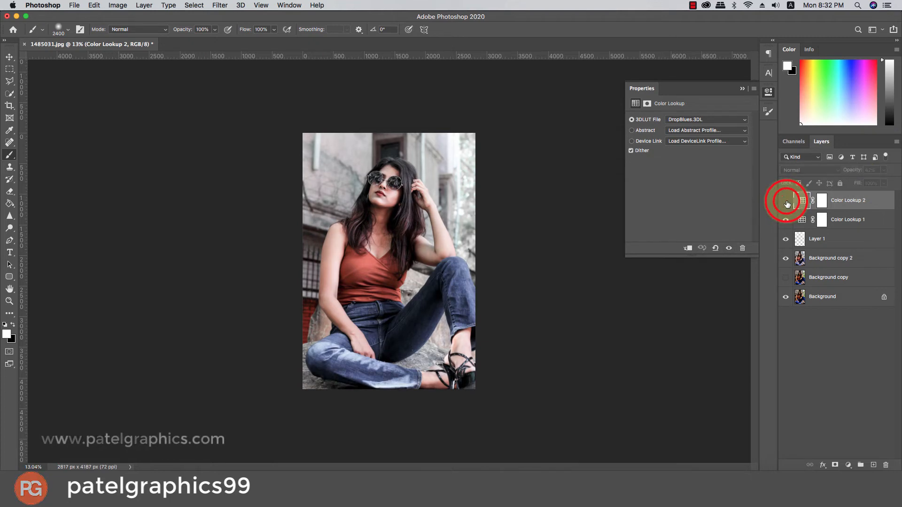
{"action": "scroll", "coordinate": [412, 151], "scroll_direction": "up", "scroll_amount": 4}
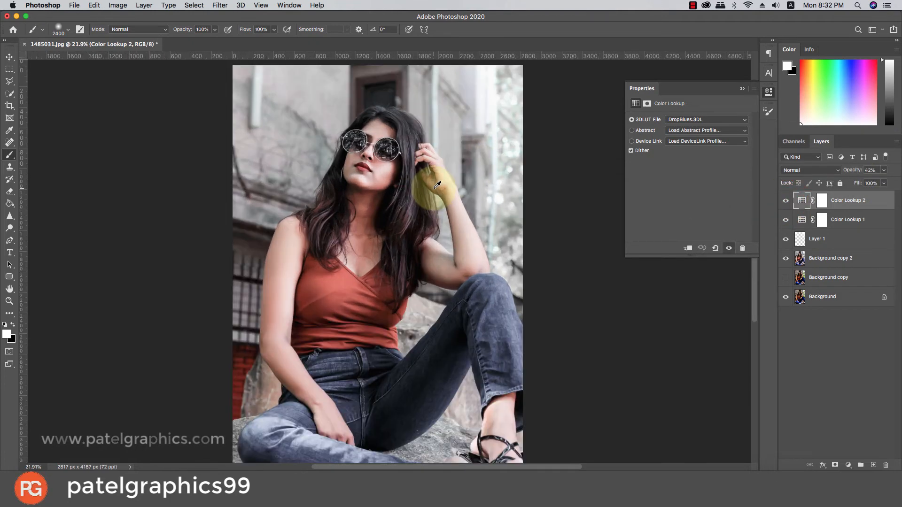
{"action": "left_click", "coordinate": [742, 91]}
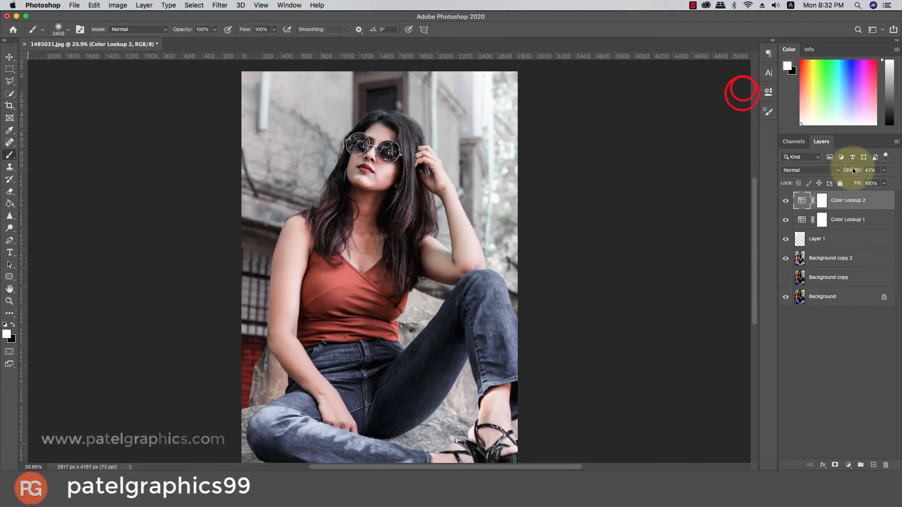
Step: Add a new layer above Color Lookup 2 and use Apply Image with the merged RGB source, Multiply blending and 100% opacity
{"action": "left_click", "coordinate": [873, 466]}
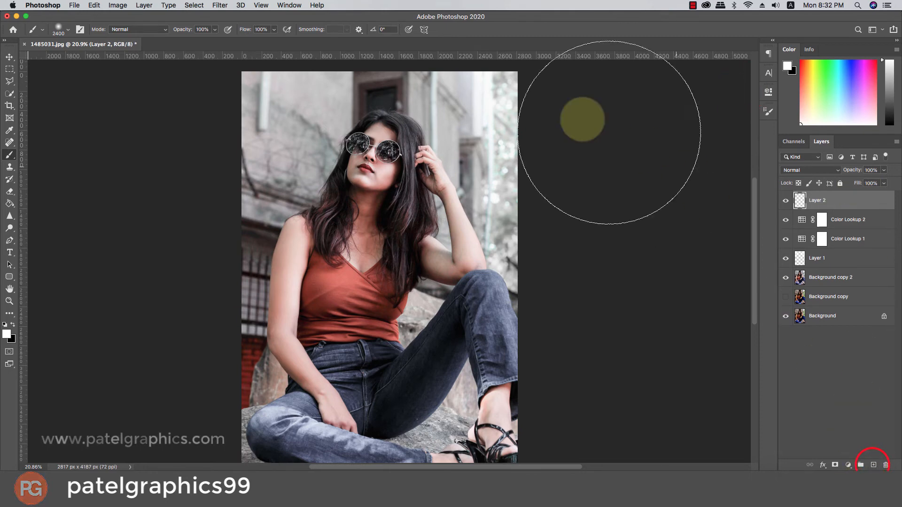
{"action": "left_click", "coordinate": [124, 5]}
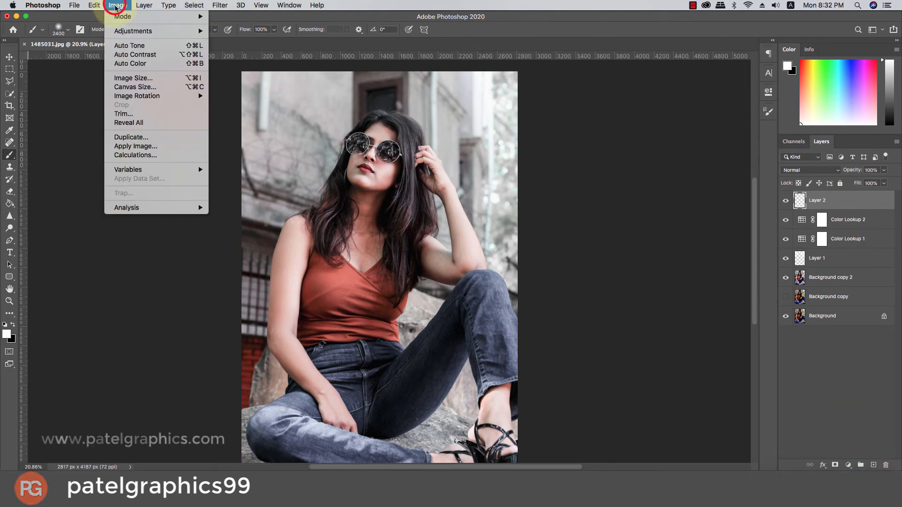
{"action": "left_click", "coordinate": [143, 150]}
{"action": "left_click", "coordinate": [528, 141]}
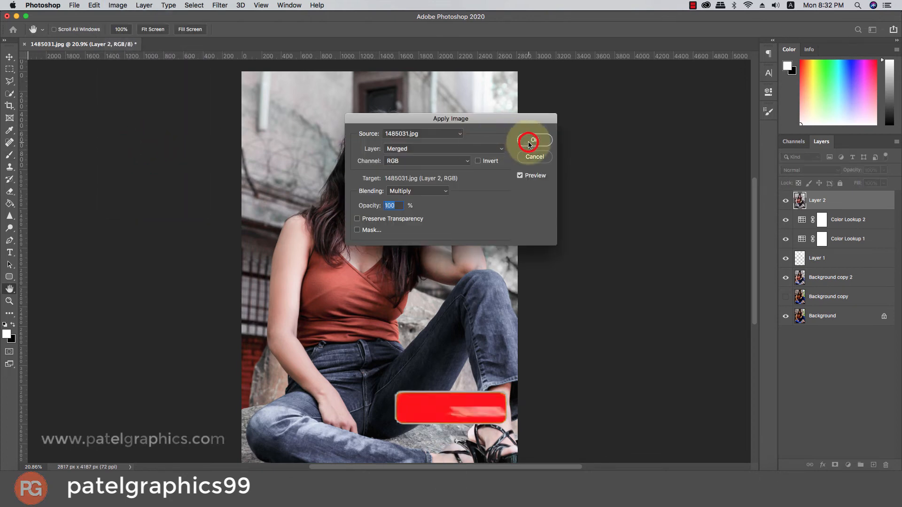
Step: Open the Camera Raw Filter on Layer 2 and apply the automatic tone adjustments
{"action": "left_click", "coordinate": [821, 201]}
{"action": "key", "text": "b"}
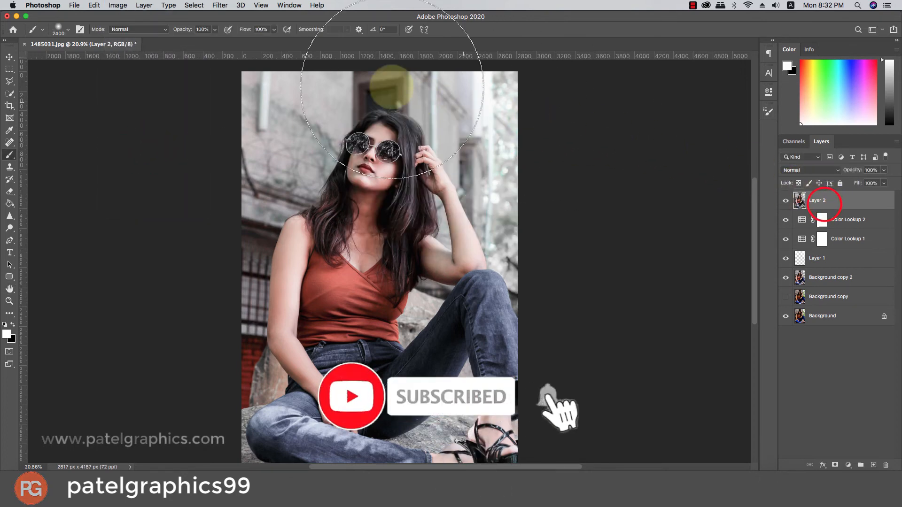
{"action": "left_click", "coordinate": [220, 5]}
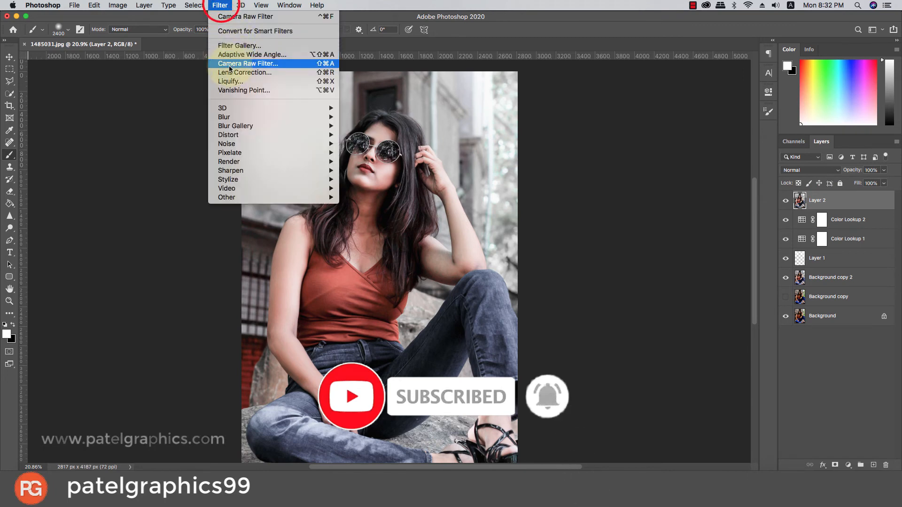
{"action": "left_click", "coordinate": [256, 64]}
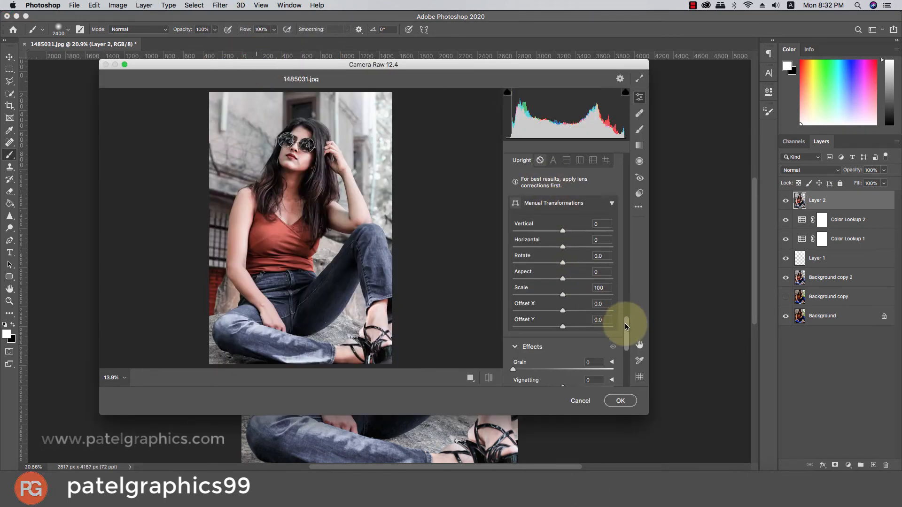
{"action": "left_click_drag", "start_coordinate": [624, 324], "coordinate": [624, 151]}
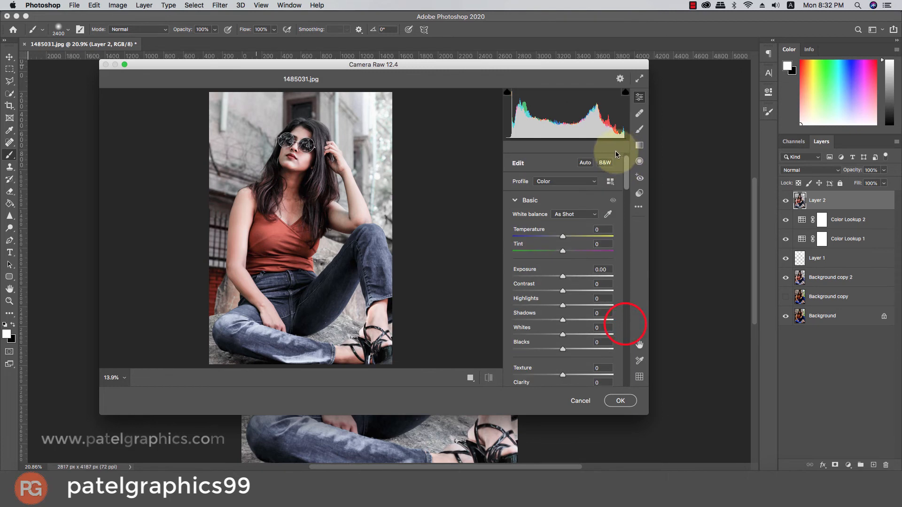
{"action": "left_click", "coordinate": [588, 164]}
{"action": "left_click", "coordinate": [588, 164]}
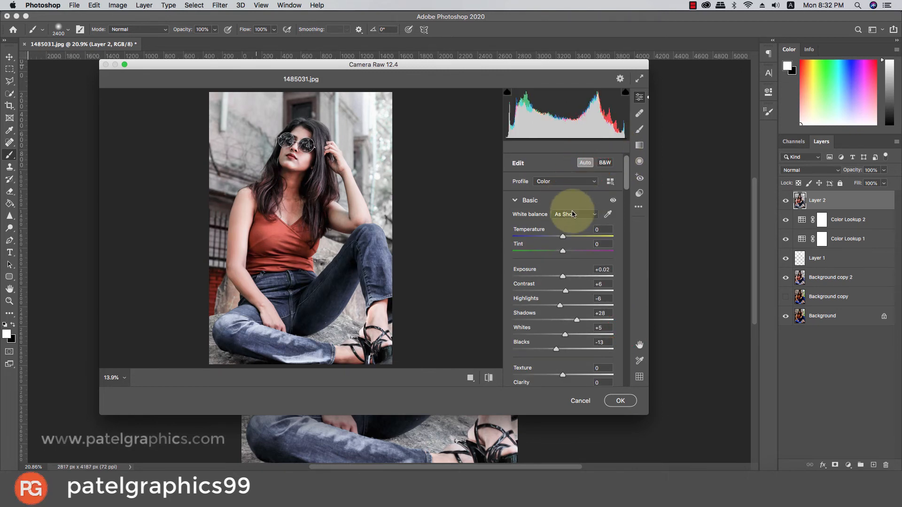
Step: Set Clarity to +3 in the Camera Raw Filter and apply the filter to Layer 2
{"action": "scroll", "coordinate": [571, 273], "scroll_direction": "down", "scroll_amount": 3}
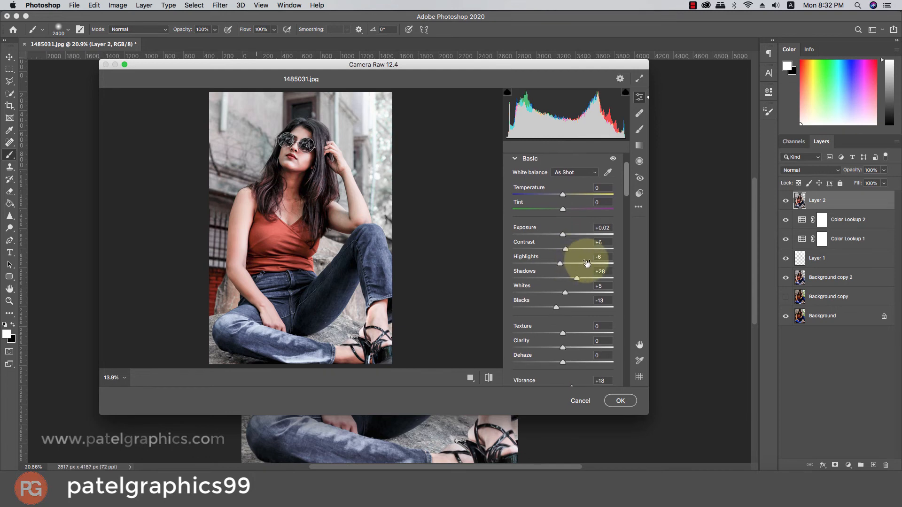
{"action": "left_click_drag", "start_coordinate": [624, 178], "coordinate": [625, 206]}
{"action": "left_click", "coordinate": [564, 185]}
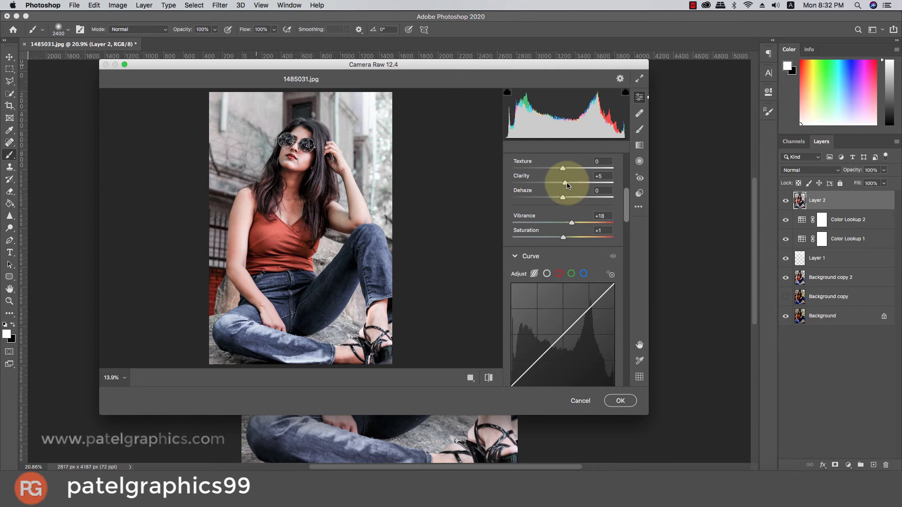
{"action": "left_click", "coordinate": [619, 400]}
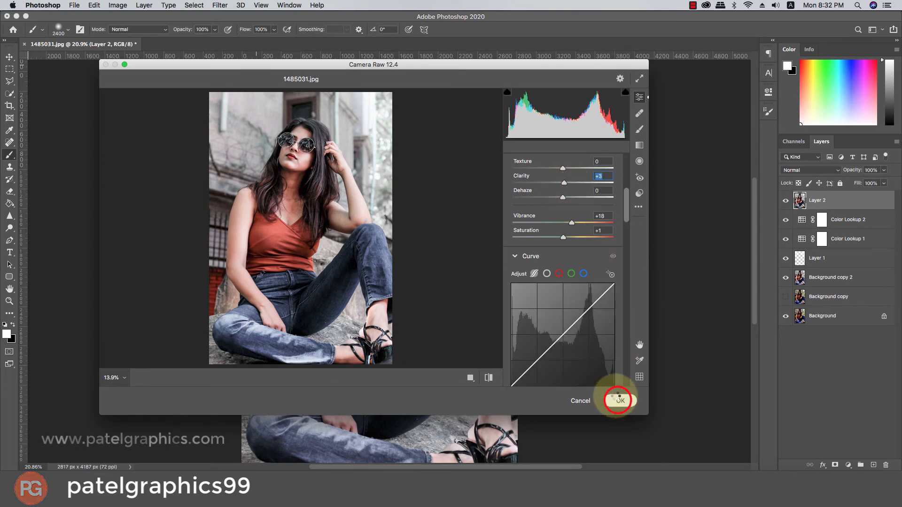
Step: Sharpen the sunglasses and the hair beside the face on Layer 2 using the Sharpen tool with a 200 px brush
{"action": "scroll", "coordinate": [403, 169], "scroll_direction": "up", "scroll_amount": 3}
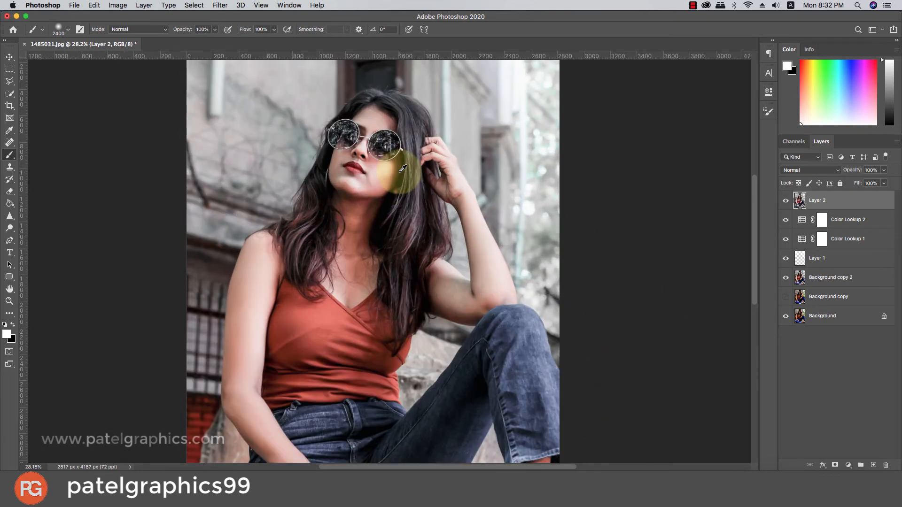
{"action": "scroll", "coordinate": [403, 169], "scroll_direction": "down", "scroll_amount": 1}
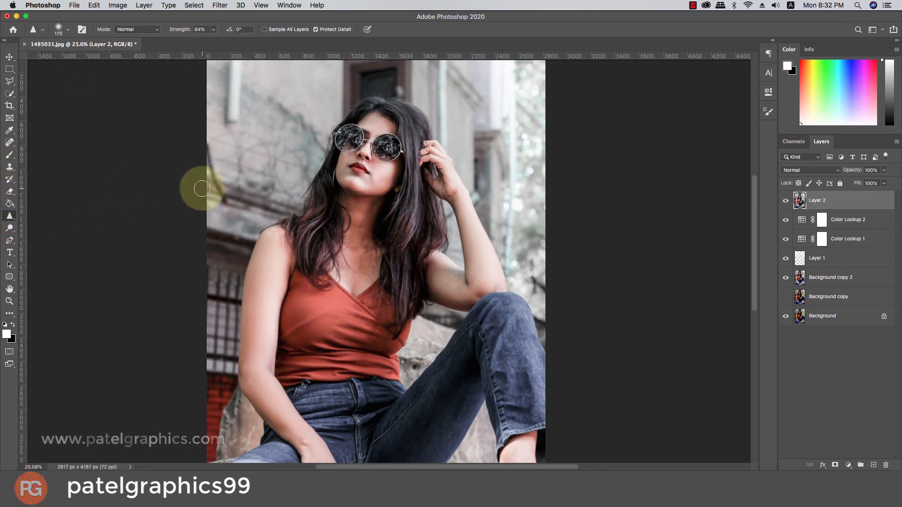
{"action": "key", "text": "bracketright"}
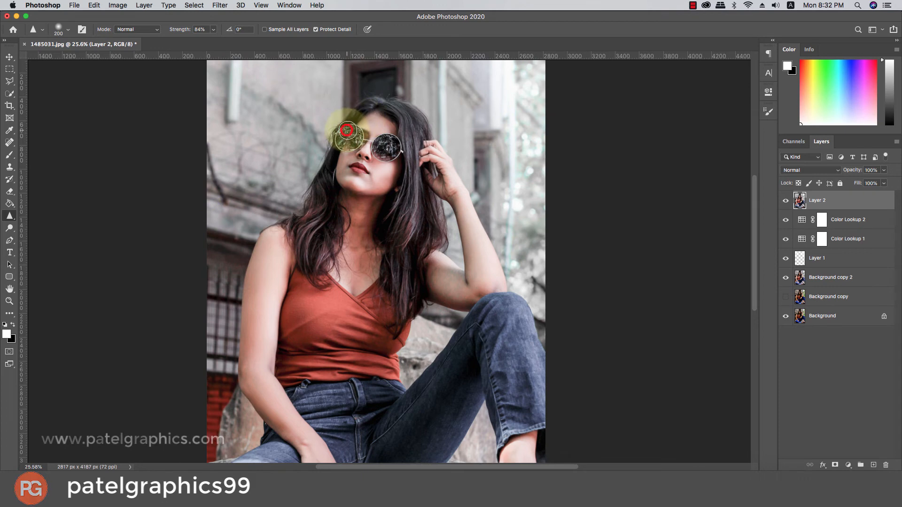
{"action": "key", "text": "bracketleft"}
{"action": "mouse_move", "coordinate": [352, 130]}
{"action": "left_mouse_down"}
{"action": "mouse_move", "coordinate": [391, 154]}
{"action": "mouse_move", "coordinate": [363, 145]}
{"action": "mouse_move", "coordinate": [399, 151]}
{"action": "mouse_move", "coordinate": [370, 212]}
{"action": "mouse_move", "coordinate": [354, 163]}
{"action": "mouse_move", "coordinate": [375, 160]}
{"action": "mouse_move", "coordinate": [366, 150]}
{"action": "mouse_move", "coordinate": [379, 133]}
{"action": "mouse_move", "coordinate": [402, 144]}
{"action": "left_mouse_up"}
{"action": "mouse_move", "coordinate": [393, 112]}
{"action": "left_mouse_down"}
{"action": "mouse_move", "coordinate": [413, 144]}
{"action": "mouse_move", "coordinate": [413, 162]}
{"action": "left_mouse_up"}
Step: Sharpen the black sandals at the picture's lower right, and touch up the sunglasses once more
{"action": "scroll", "coordinate": [408, 182], "scroll_direction": "down", "scroll_amount": 5}
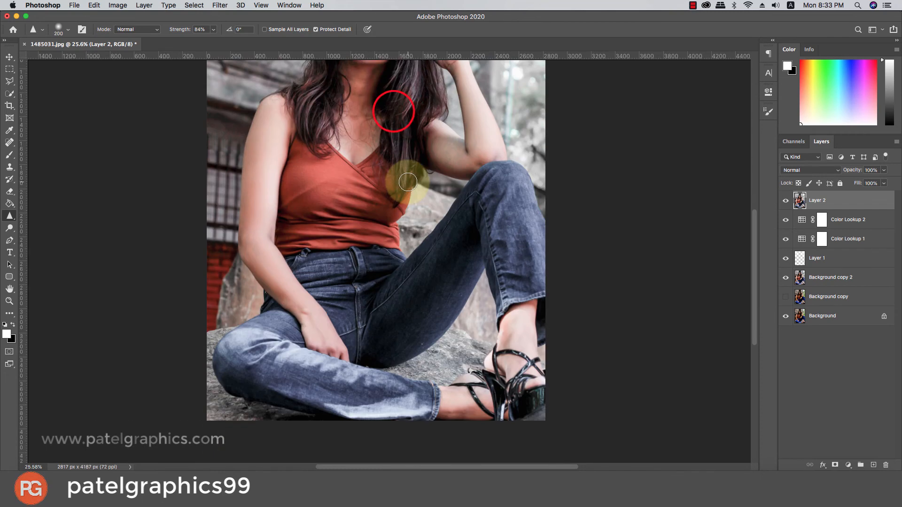
{"action": "mouse_move", "coordinate": [508, 384]}
{"action": "left_mouse_down"}
{"action": "mouse_move", "coordinate": [513, 392]}
{"action": "mouse_move", "coordinate": [496, 397]}
{"action": "mouse_move", "coordinate": [503, 410]}
{"action": "mouse_move", "coordinate": [552, 398]}
{"action": "mouse_move", "coordinate": [497, 382]}
{"action": "left_mouse_up"}
{"action": "left_click", "coordinate": [501, 389]}
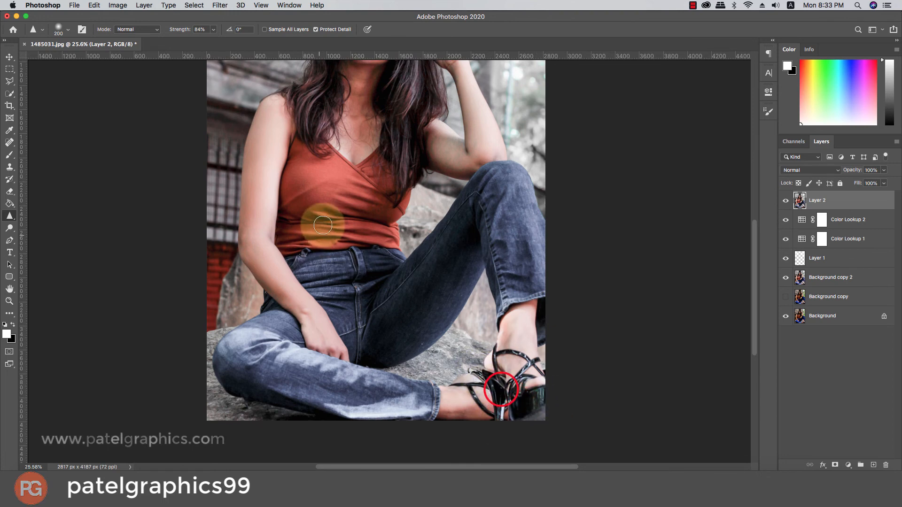
{"action": "scroll", "coordinate": [323, 225], "scroll_direction": "up", "scroll_amount": 3}
{"action": "scroll", "coordinate": [312, 177], "scroll_direction": "up", "scroll_amount": 2}
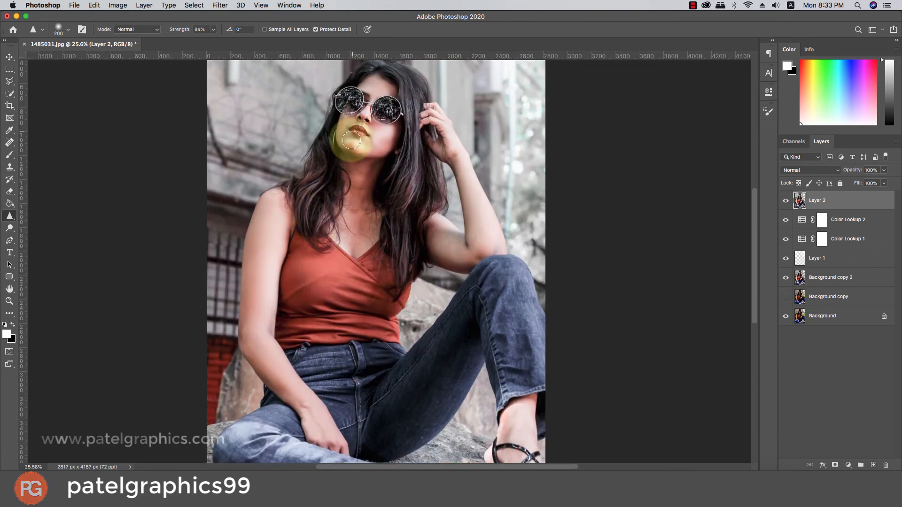
{"action": "left_click_drag", "start_coordinate": [375, 105], "coordinate": [374, 104]}
Step: Group all layers from Layer 2 down to Background copy, leaving only the Background outside the group
{"action": "scroll", "coordinate": [387, 129], "scroll_direction": "down", "scroll_amount": 5}
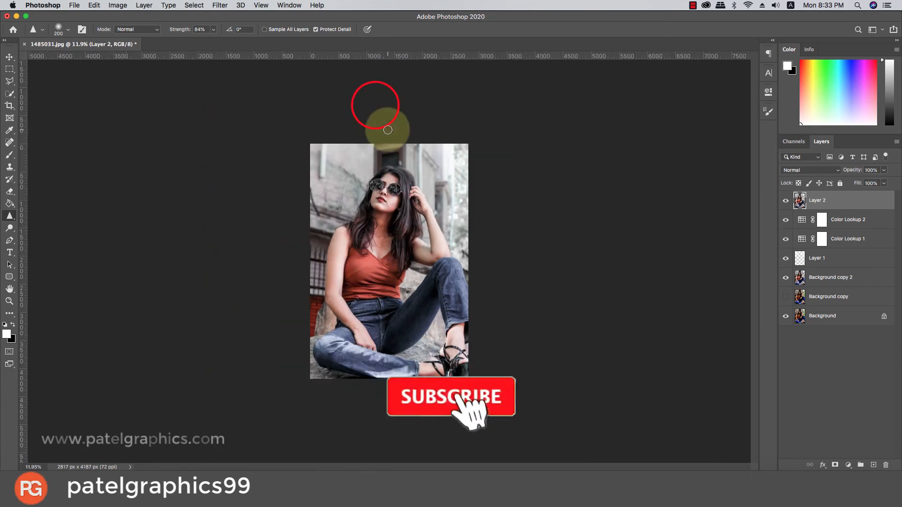
{"action": "scroll", "coordinate": [386, 134], "scroll_direction": "up", "scroll_amount": 4}
{"action": "scroll", "coordinate": [469, 231], "scroll_direction": "down", "scroll_amount": 2}
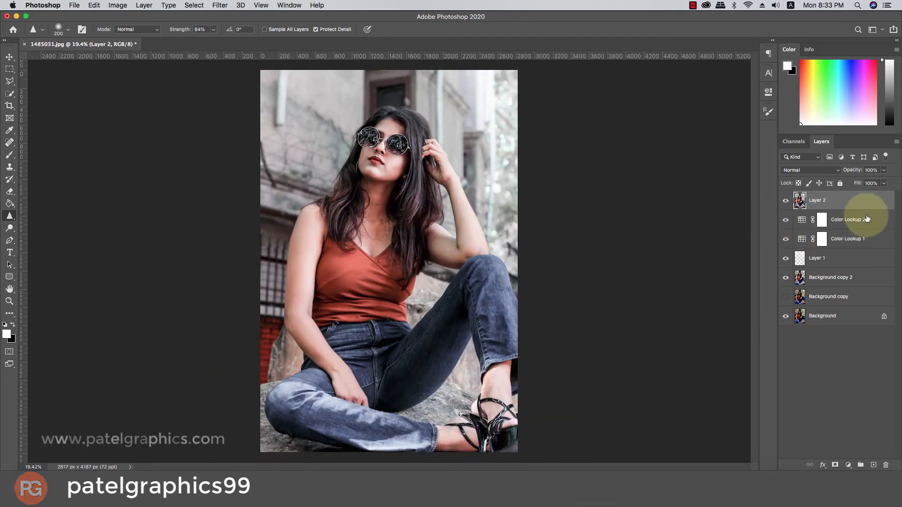
{"action": "left_click", "coordinate": [834, 297], "text": "shift"}
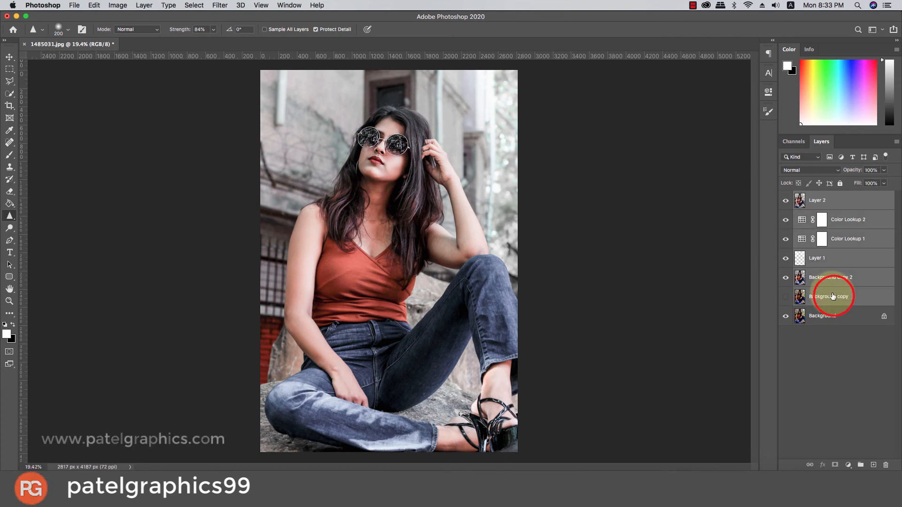
{"action": "key", "text": "super+g"}
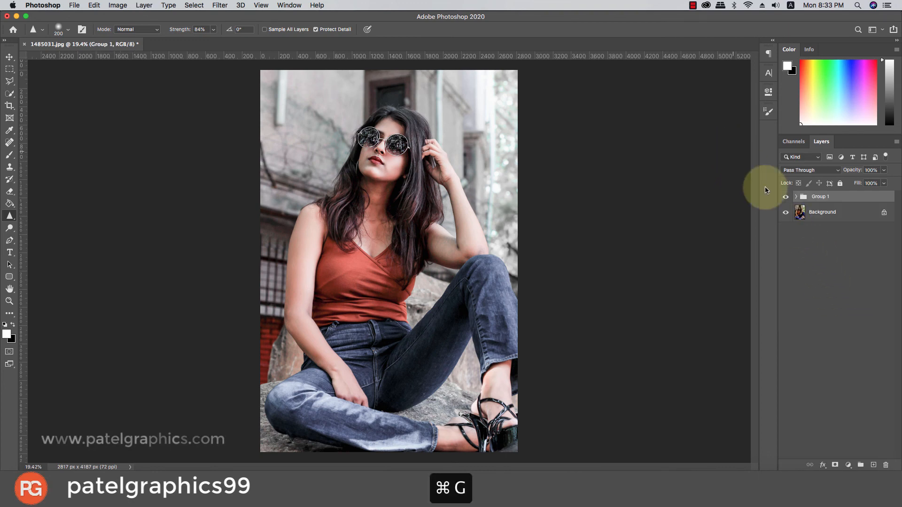
Step: Toggle the visibility of Group 1 several times to compare the retouched portrait with the original
{"action": "left_click", "coordinate": [785, 197]}
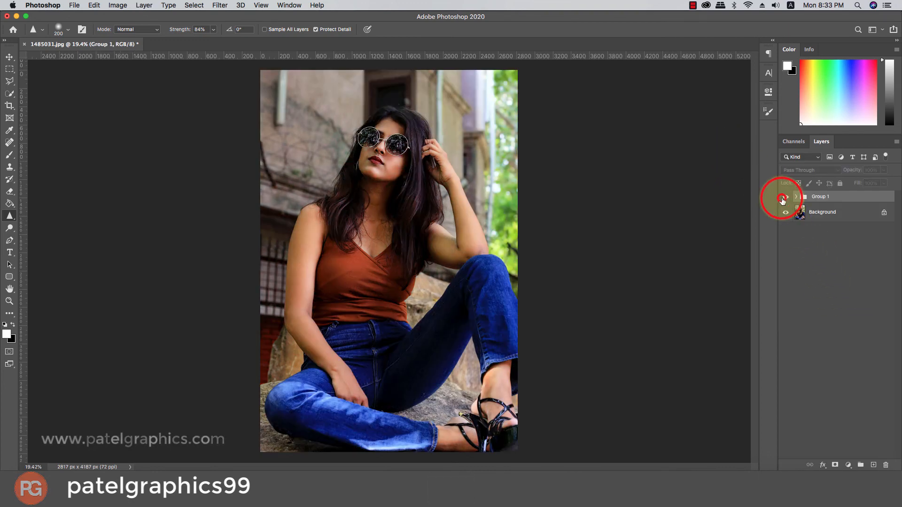
{"action": "left_click", "coordinate": [783, 197]}
{"action": "left_click", "coordinate": [783, 198]}
{"action": "left_click", "coordinate": [783, 198]}
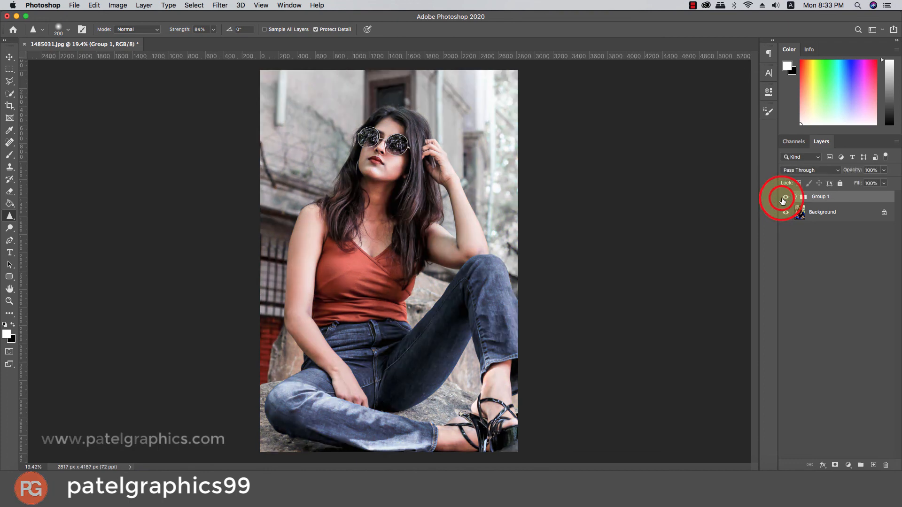
{"action": "left_click", "coordinate": [783, 198]}
{"action": "left_click", "coordinate": [783, 198]}
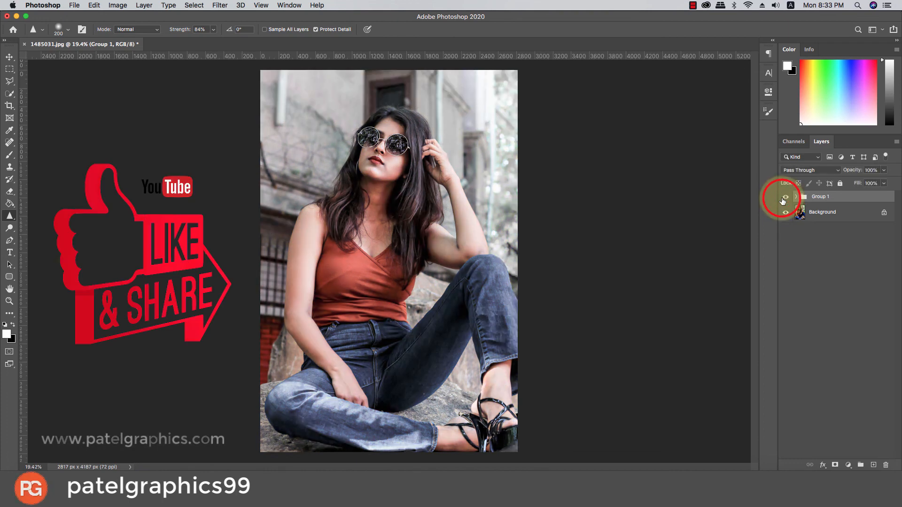
{"action": "left_click", "coordinate": [782, 198]}
{"action": "left_click", "coordinate": [782, 198]}
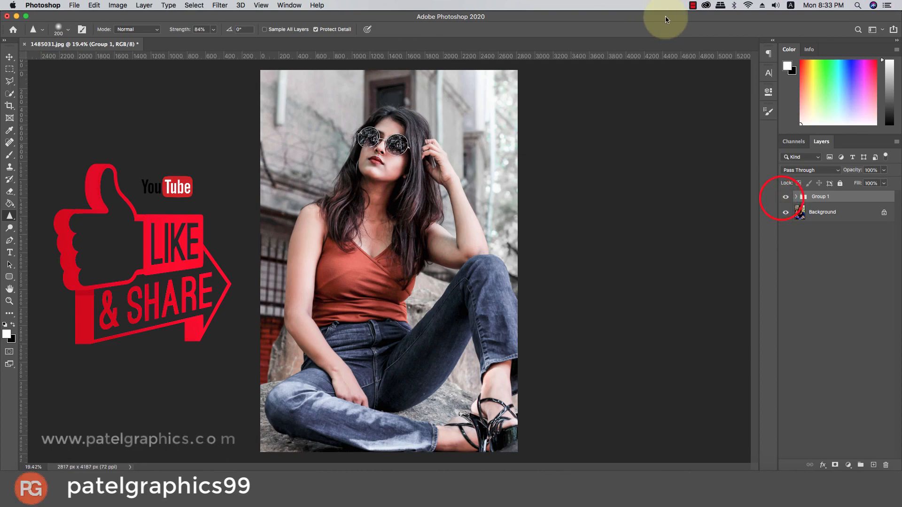
{"action": "left_click", "coordinate": [706, 5]}
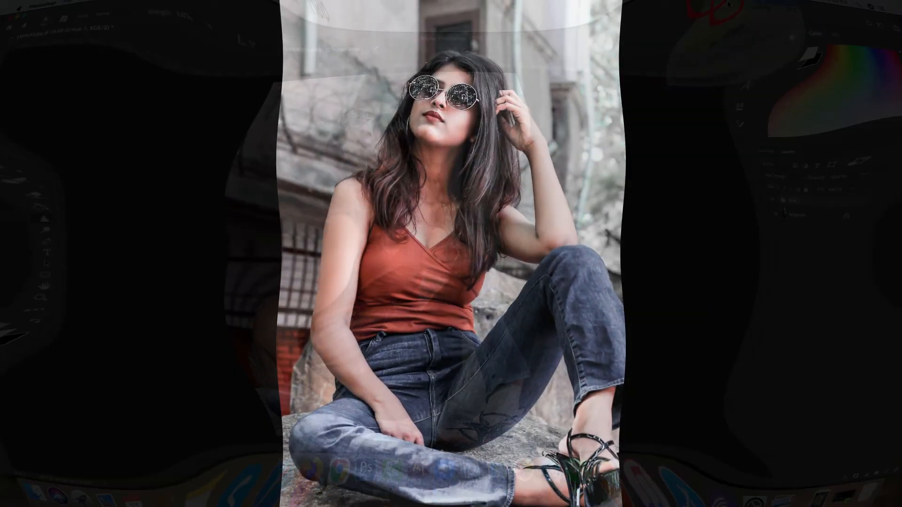